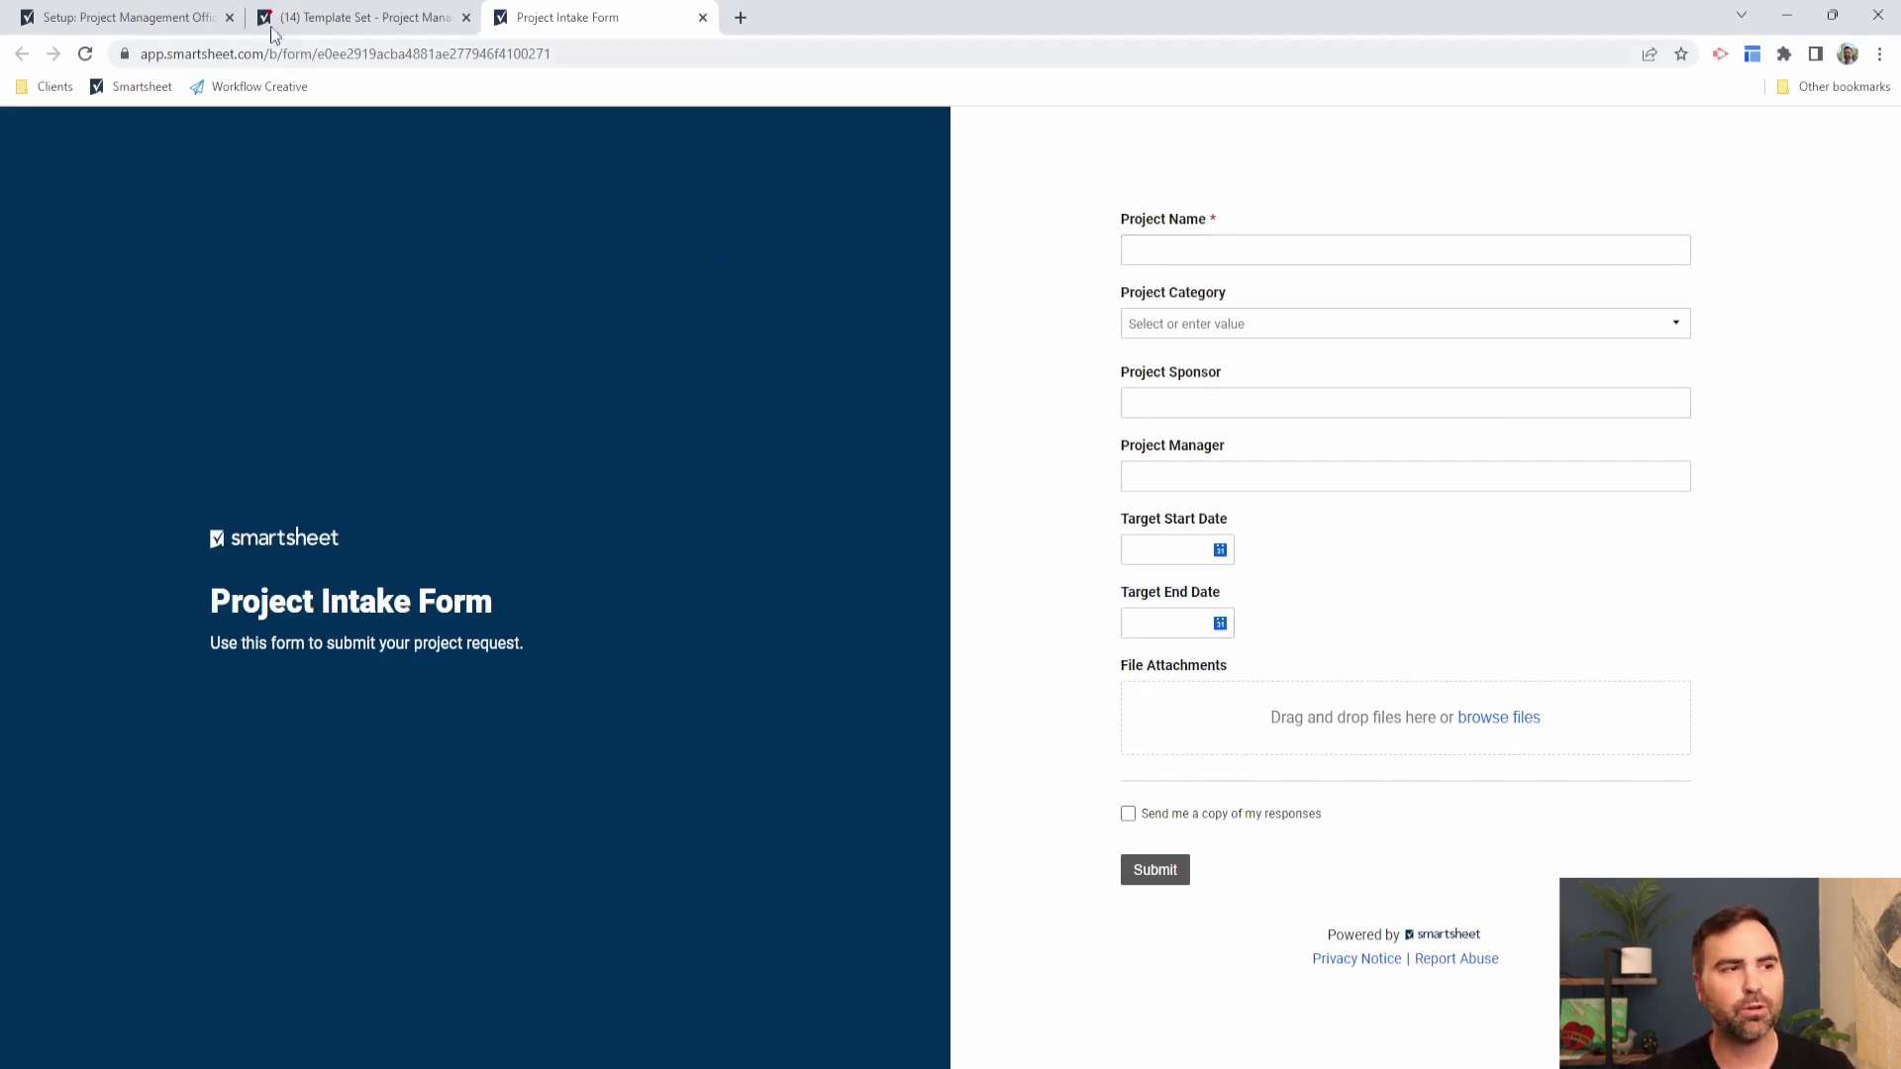
# Step: Return to the Setup workflow diagram showing the intake form feeding the intake sheet and portfolio rollup
pyautogui.click(167, 20)
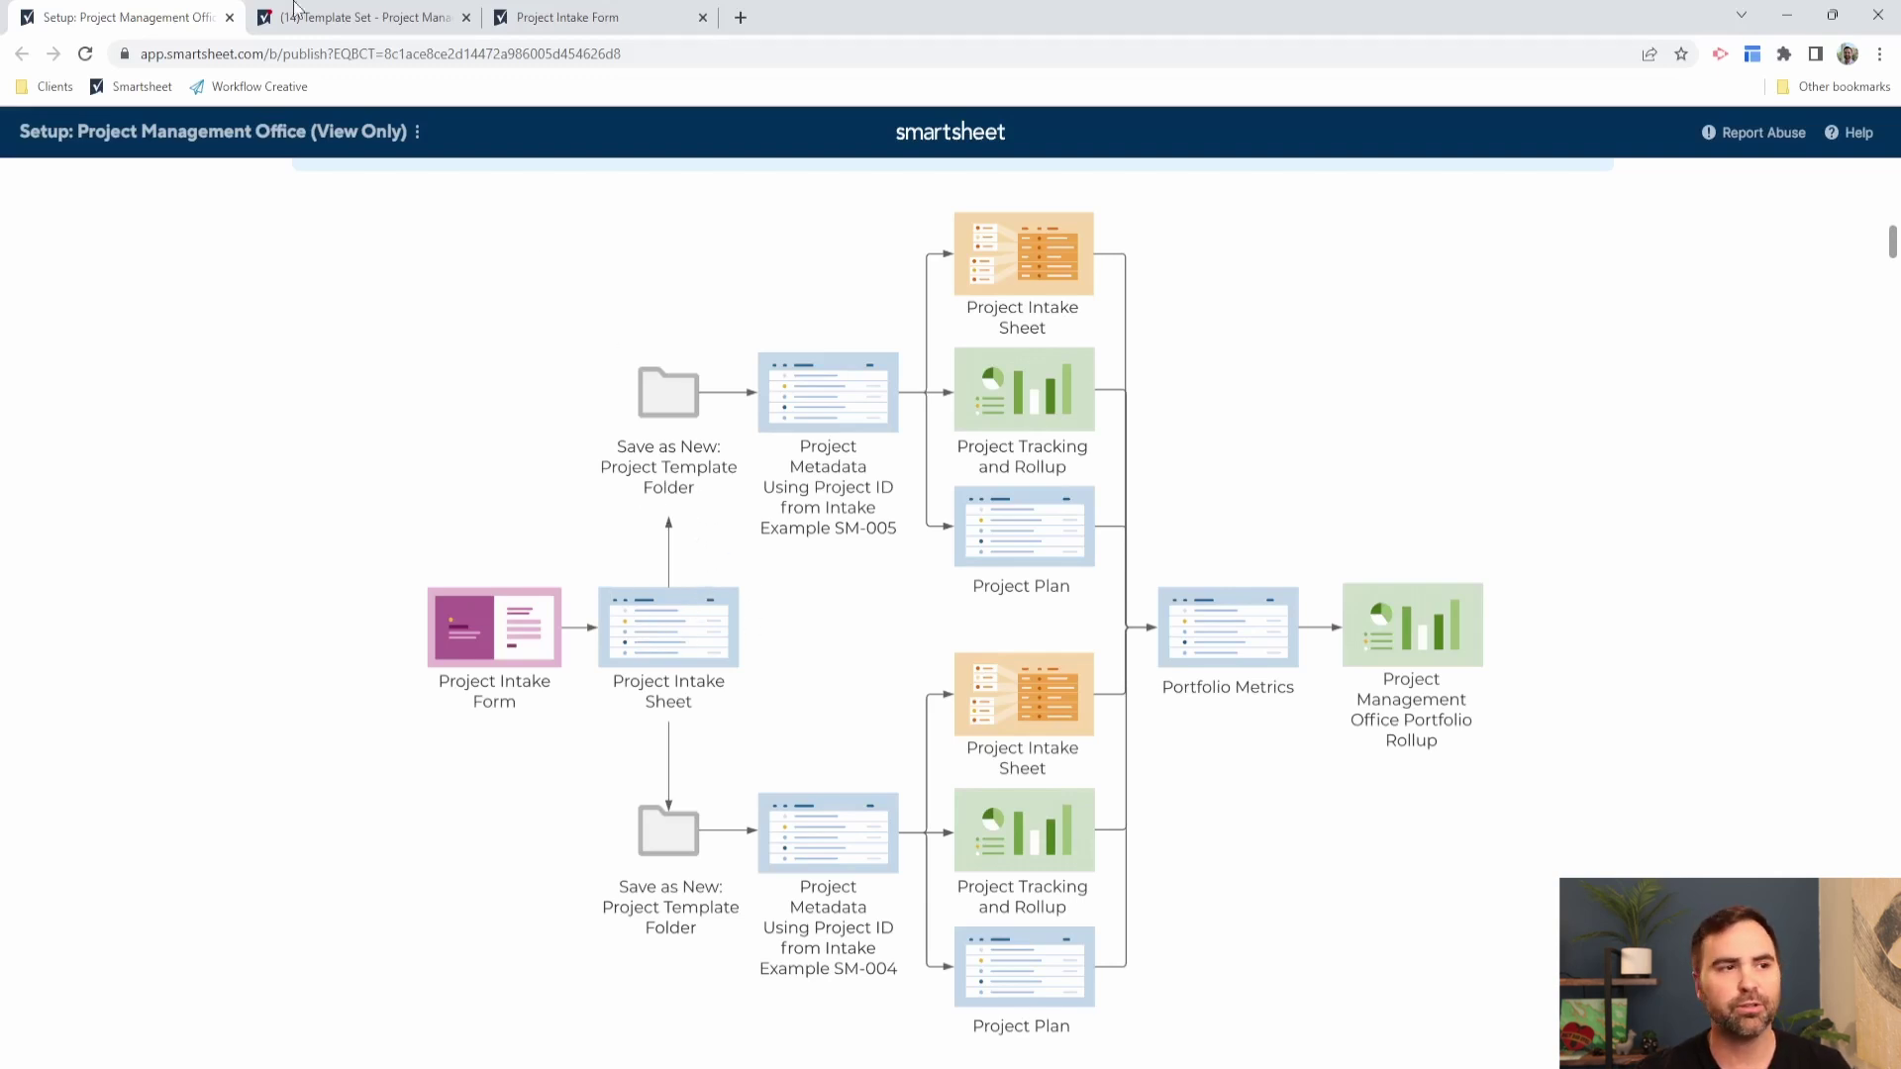
# Step: Open the Project Intake Sheet with the Project Apollo request from the Template Set folder
pyautogui.click(324, 24)
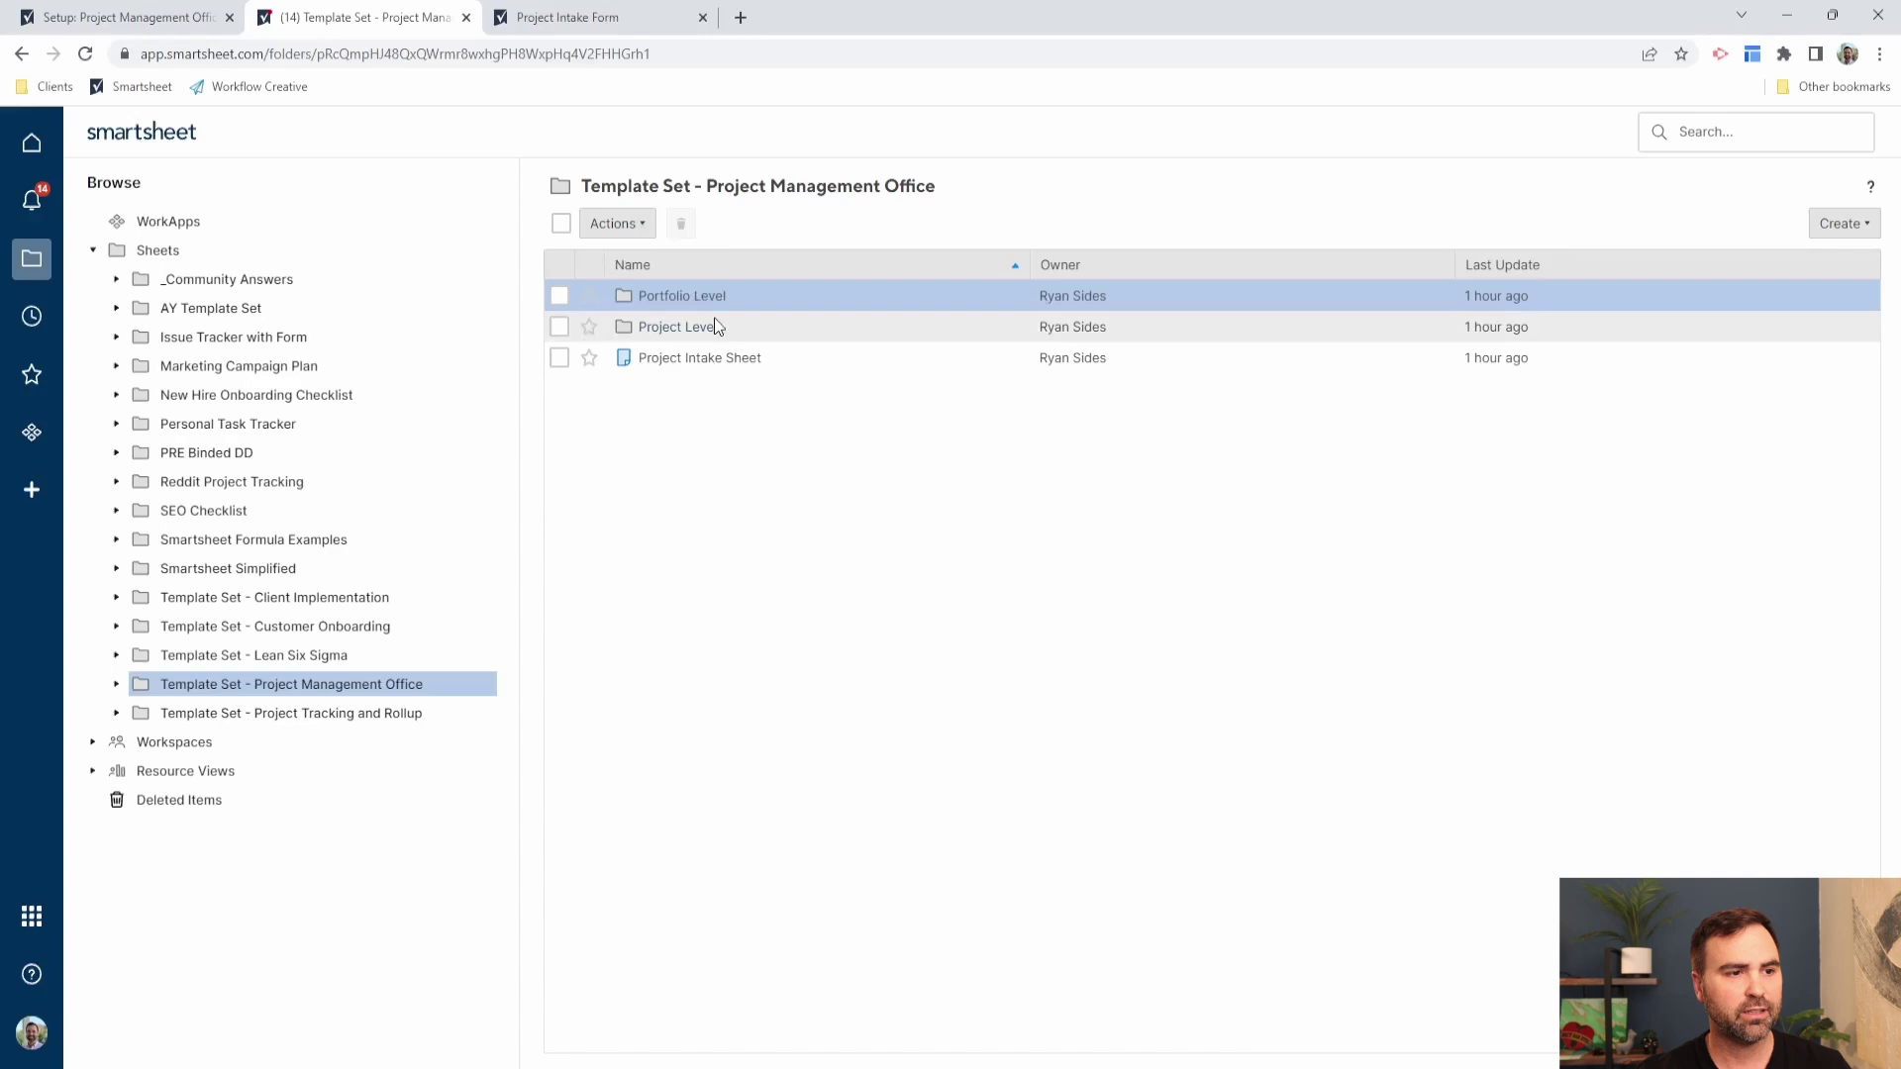
pyautogui.click(711, 370)
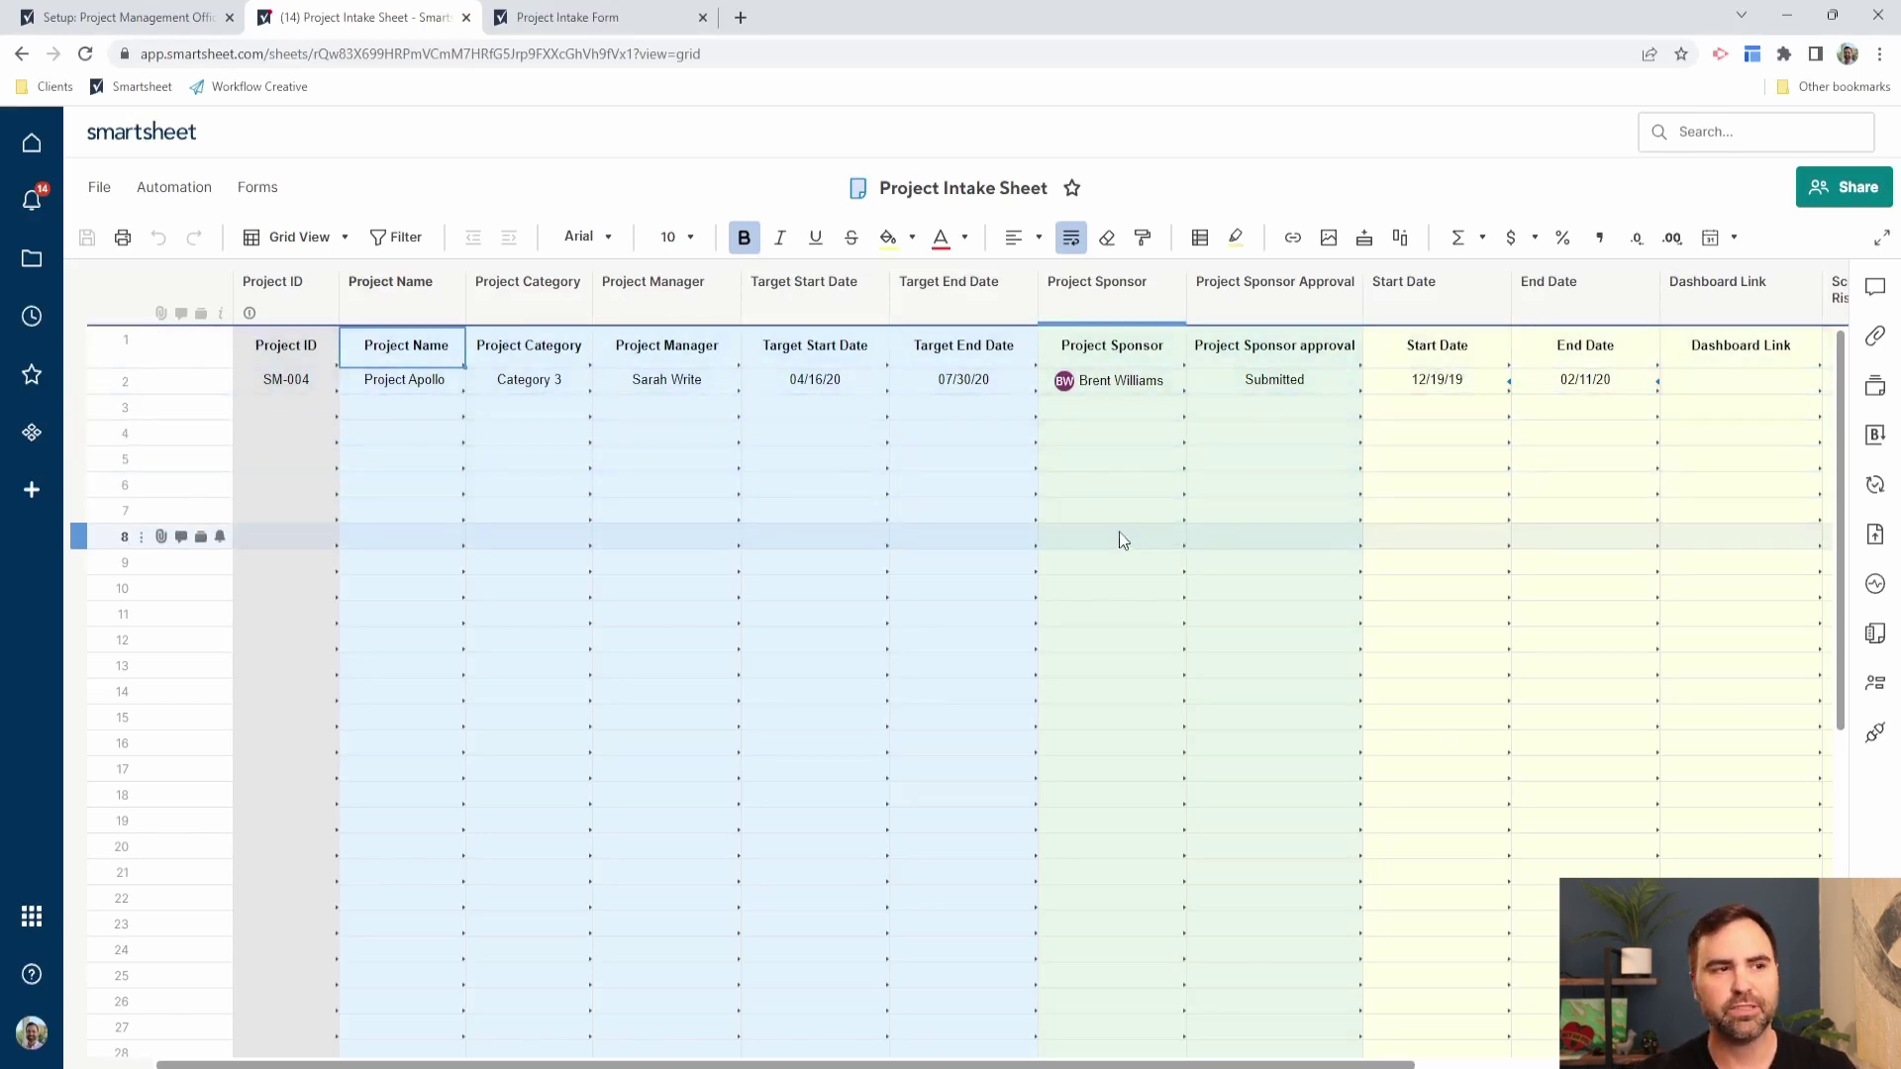
# Step: Switch back to the published PMO setup workflow diagram tab
pyautogui.click(136, 12)
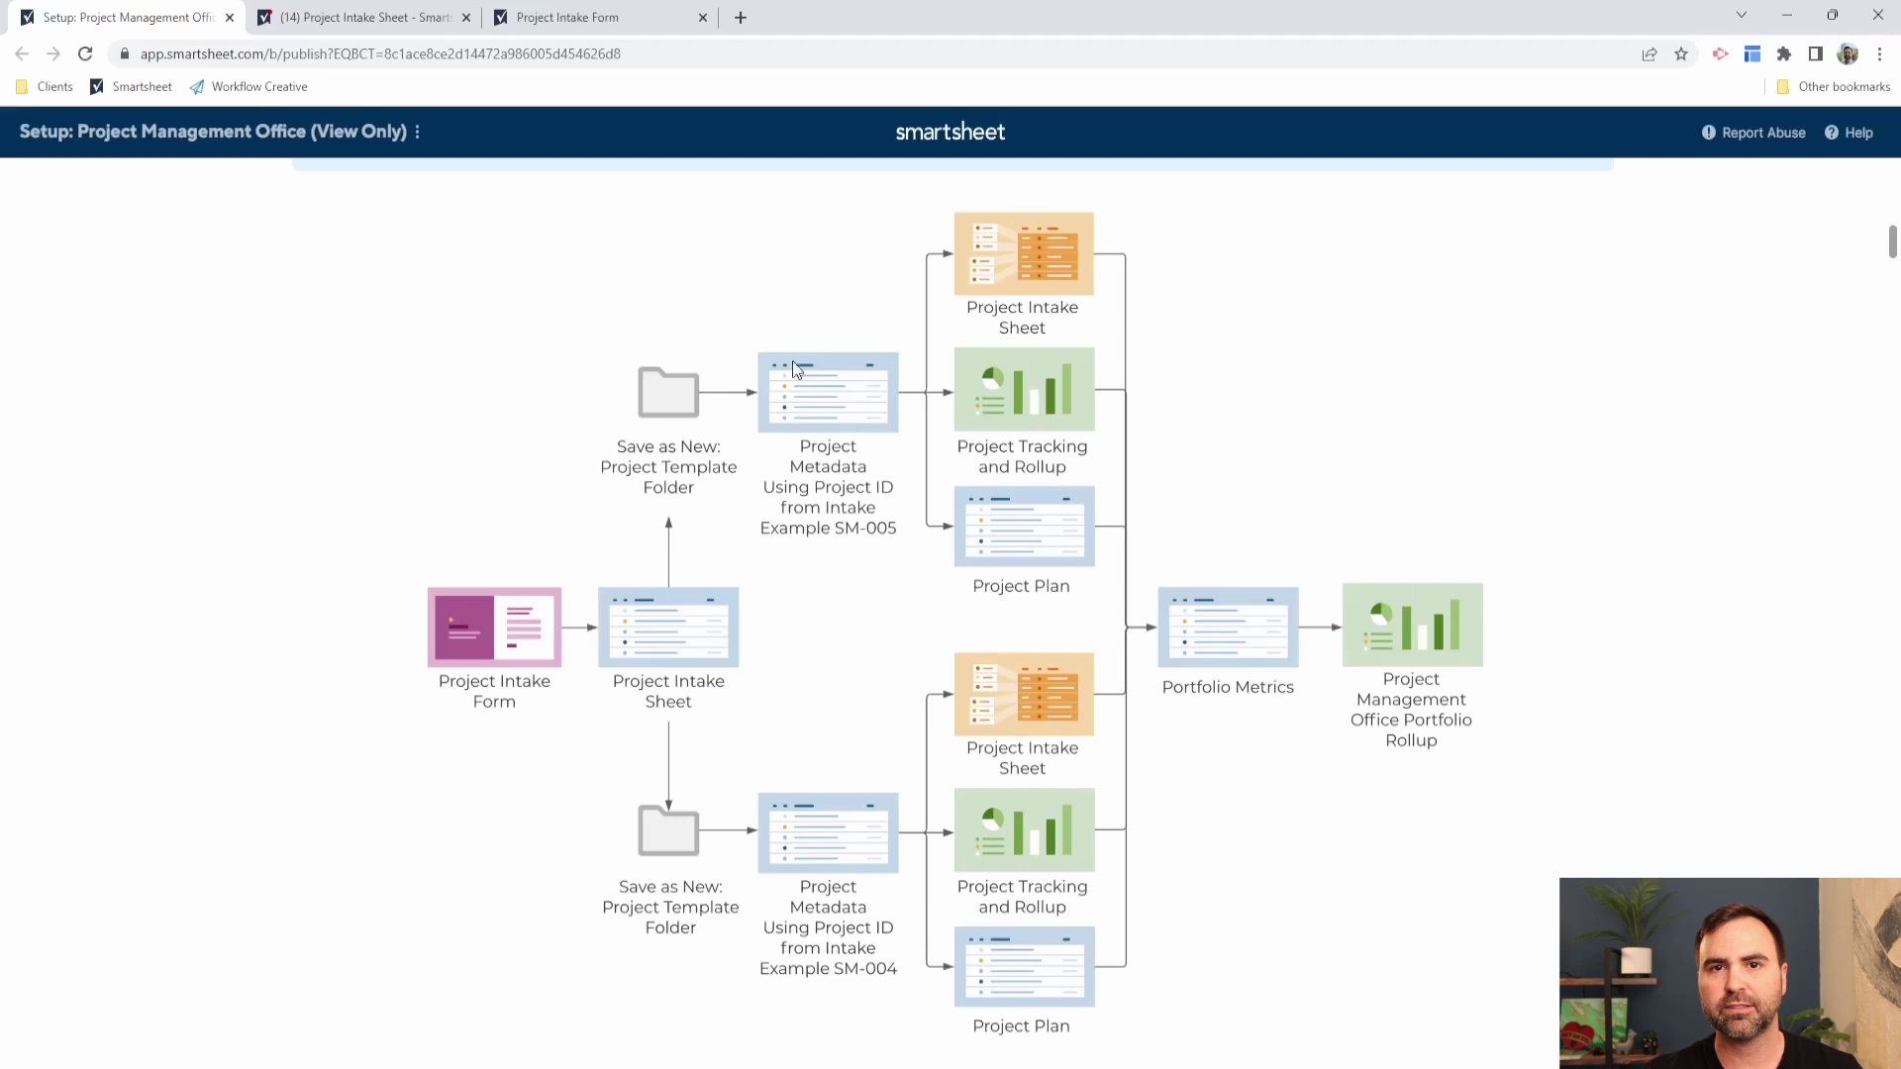
# Step: Open Project Plan from Project Level > Project Template (Copy for New Projects), then revisit the diagram
pyautogui.click(376, 18)
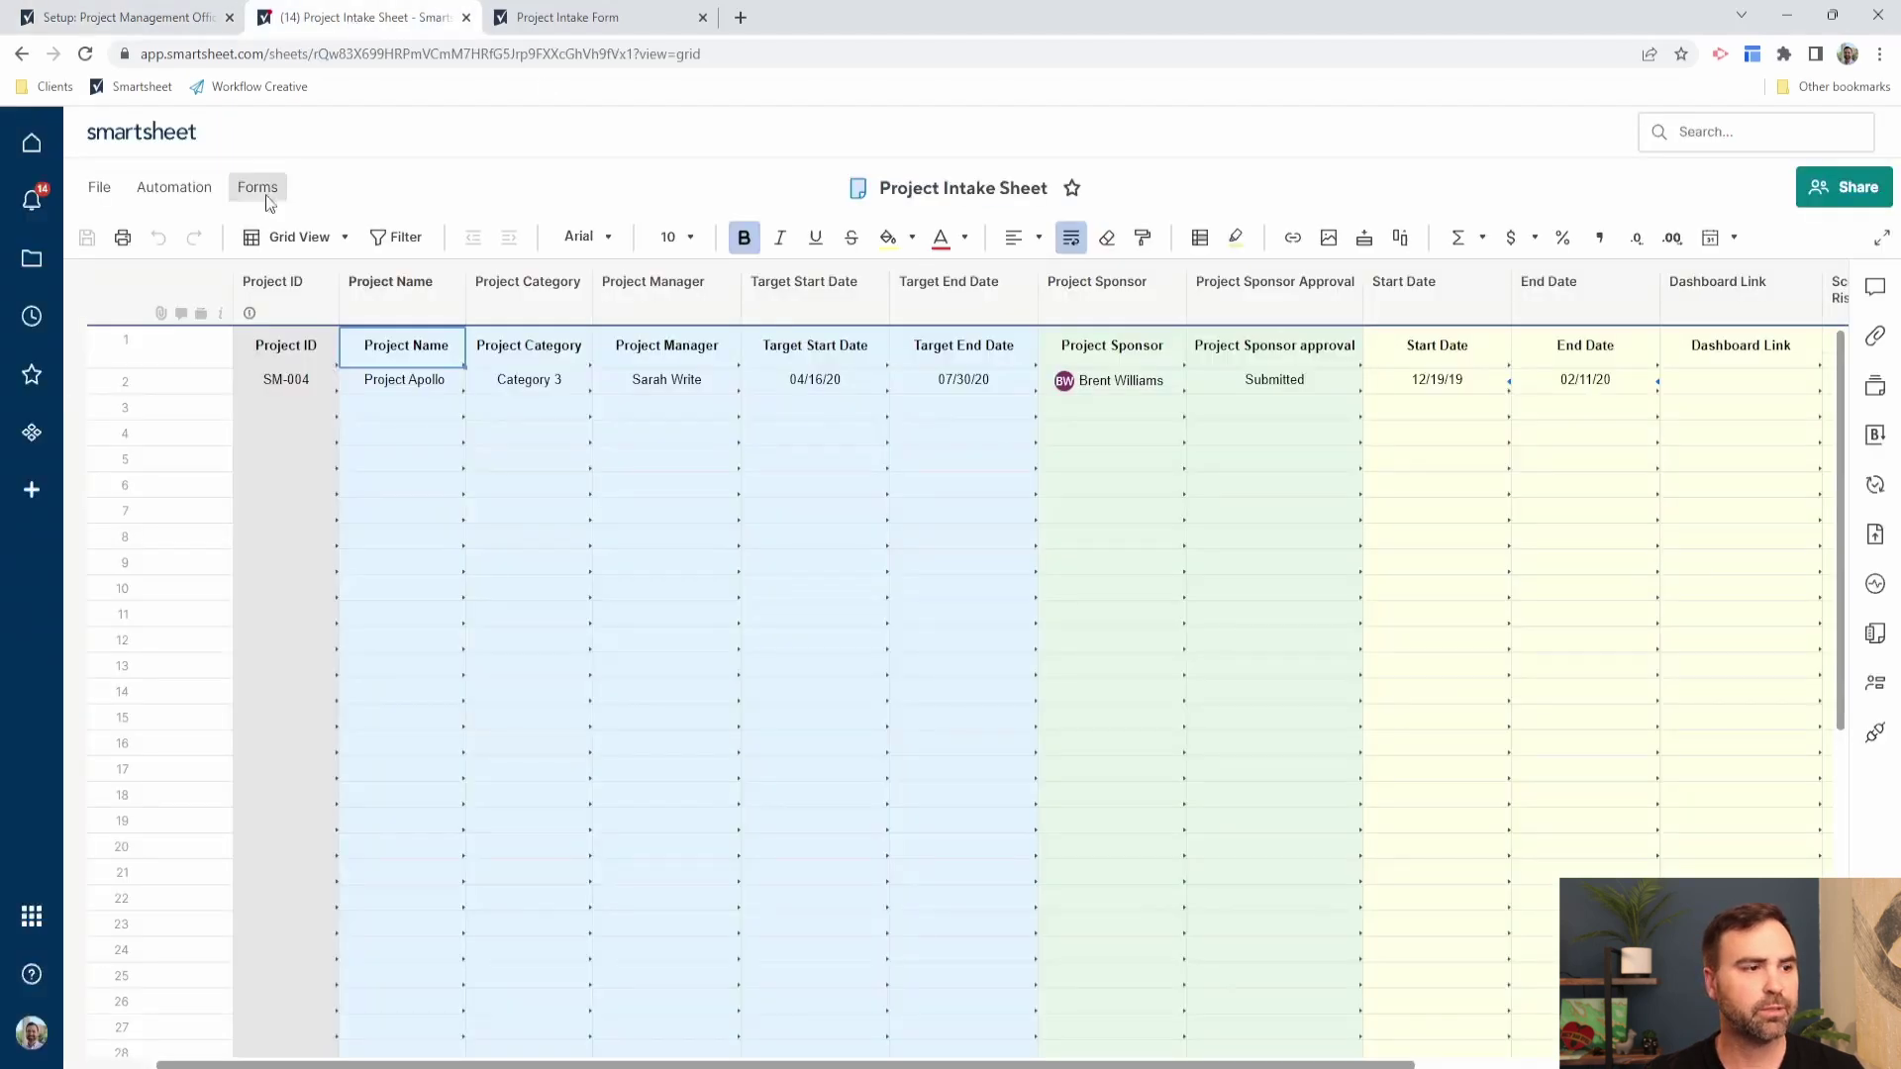
pyautogui.click(22, 54)
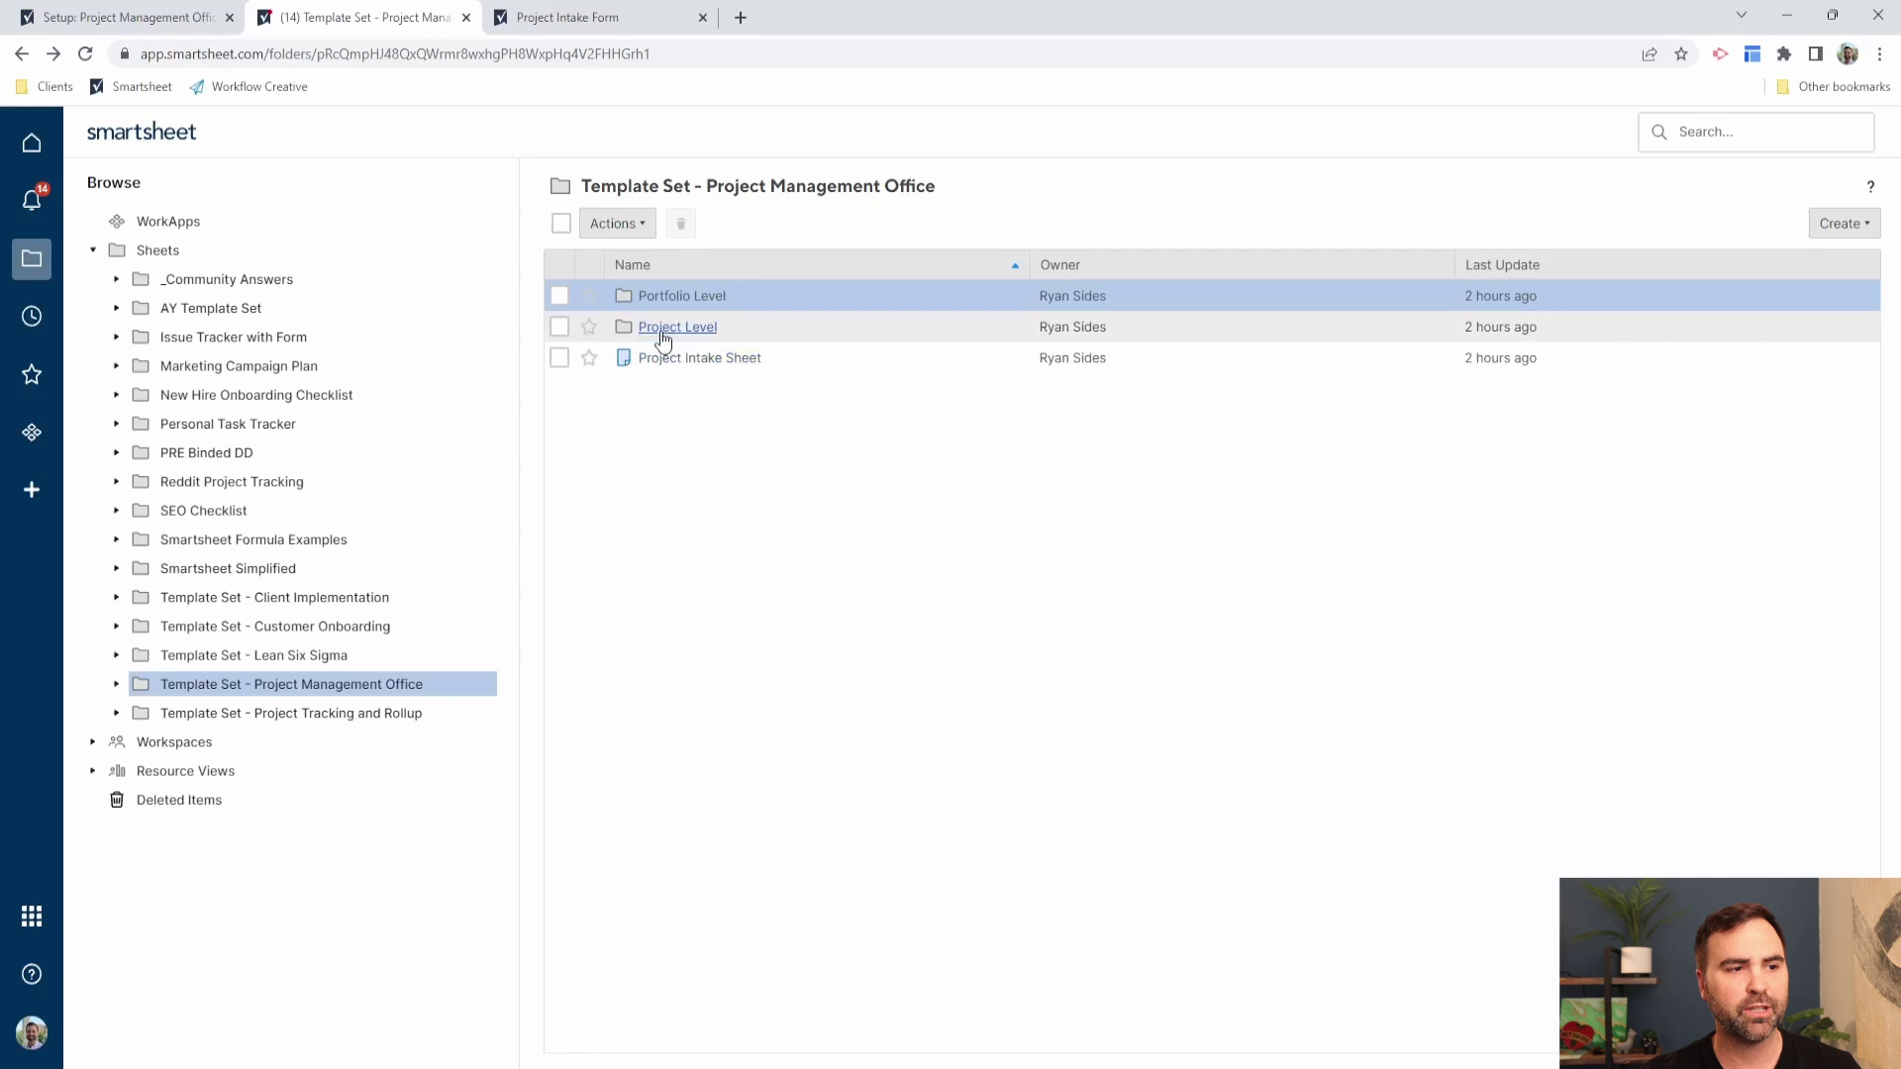
pyautogui.click(661, 330)
pyautogui.click(690, 304)
pyautogui.click(690, 297)
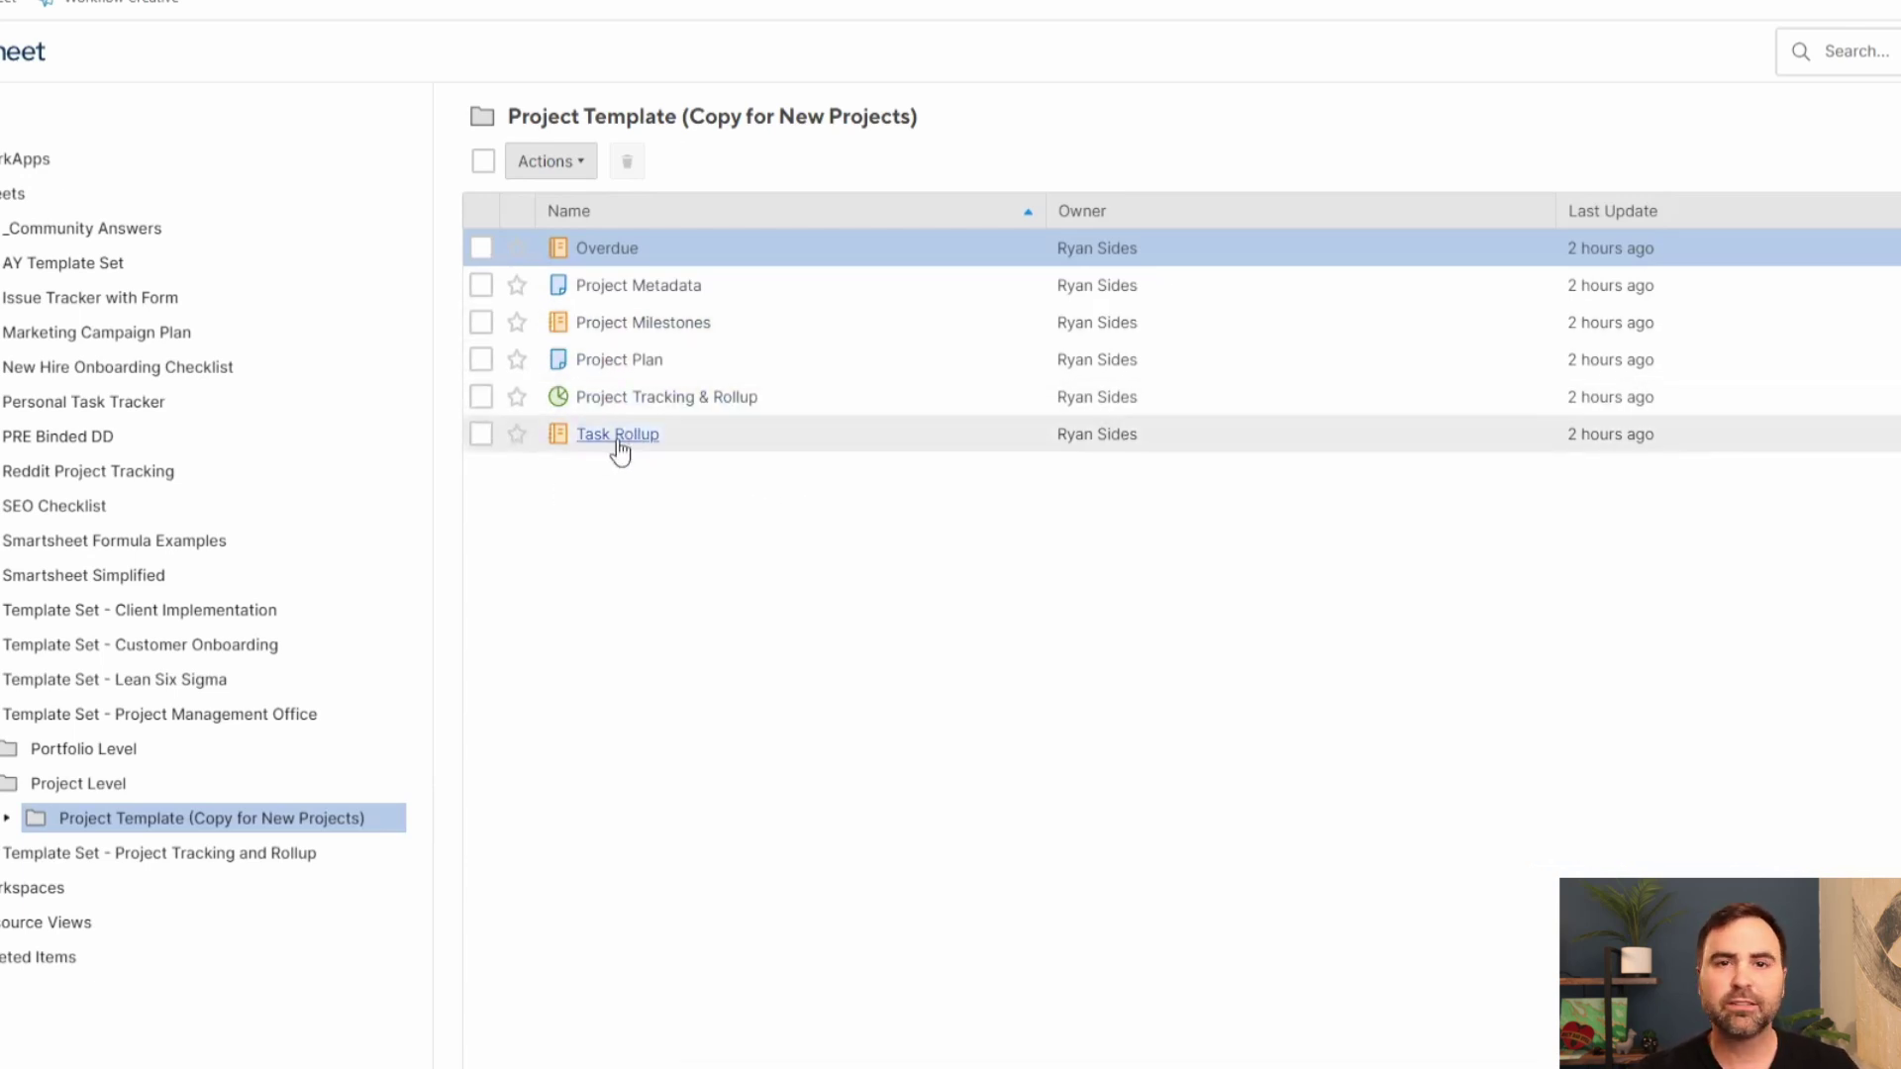
pyautogui.click(618, 362)
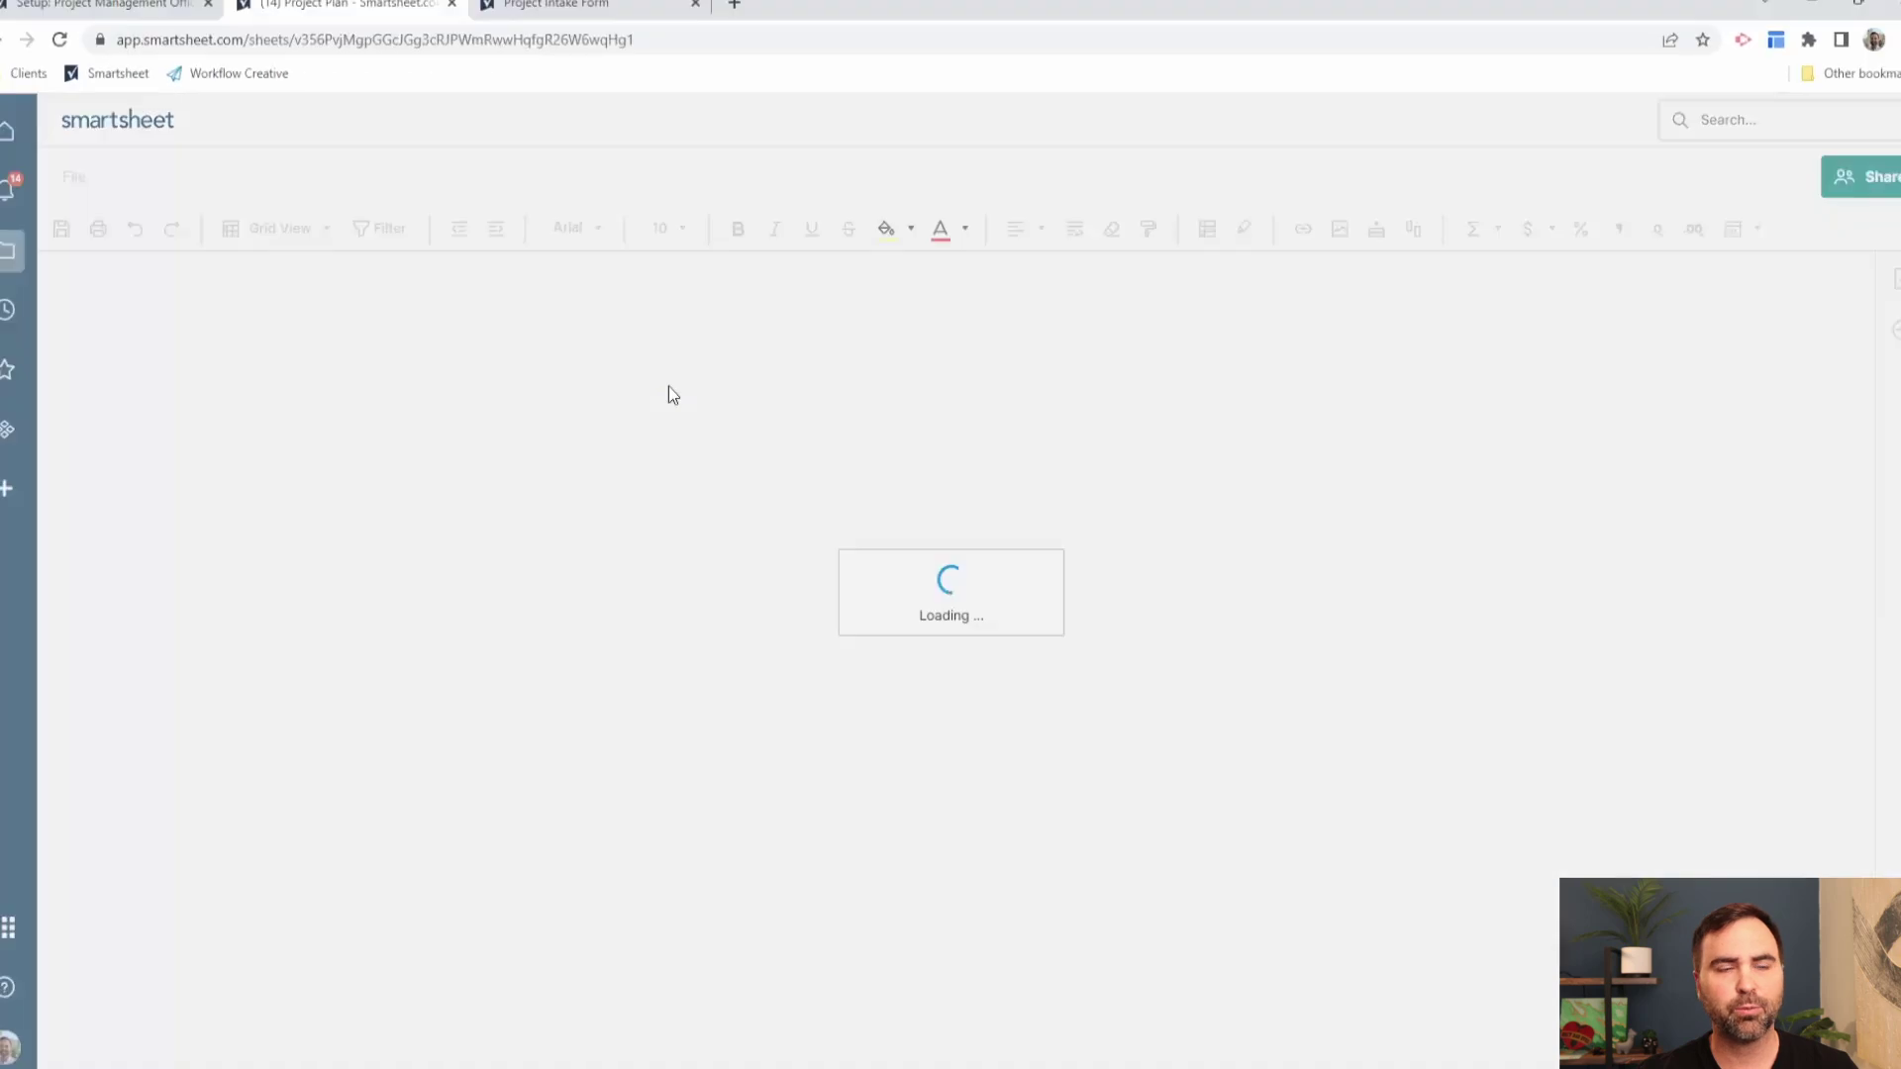
pyautogui.click(99, 3)
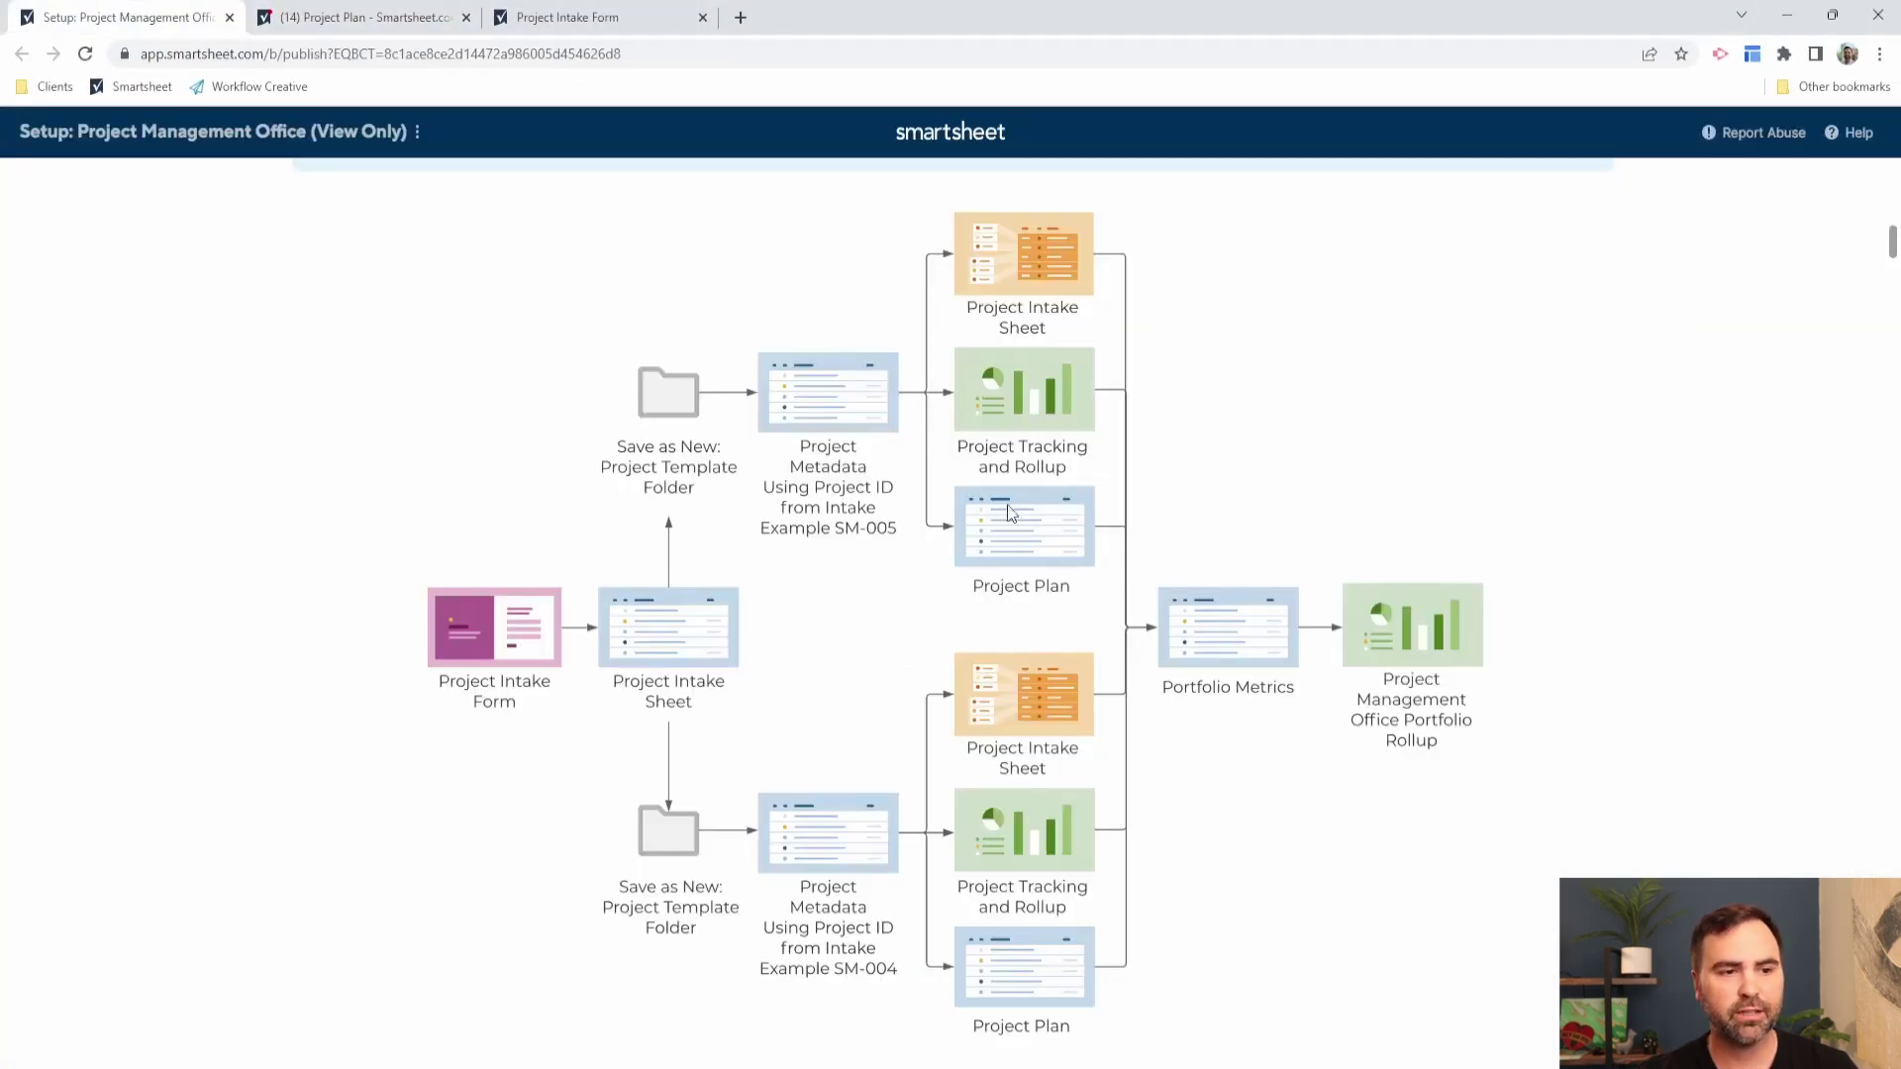
# Step: Show the Project Apollo Project Plan, collapsing and re-expanding the Planning group's tasks
pyautogui.click(359, 17)
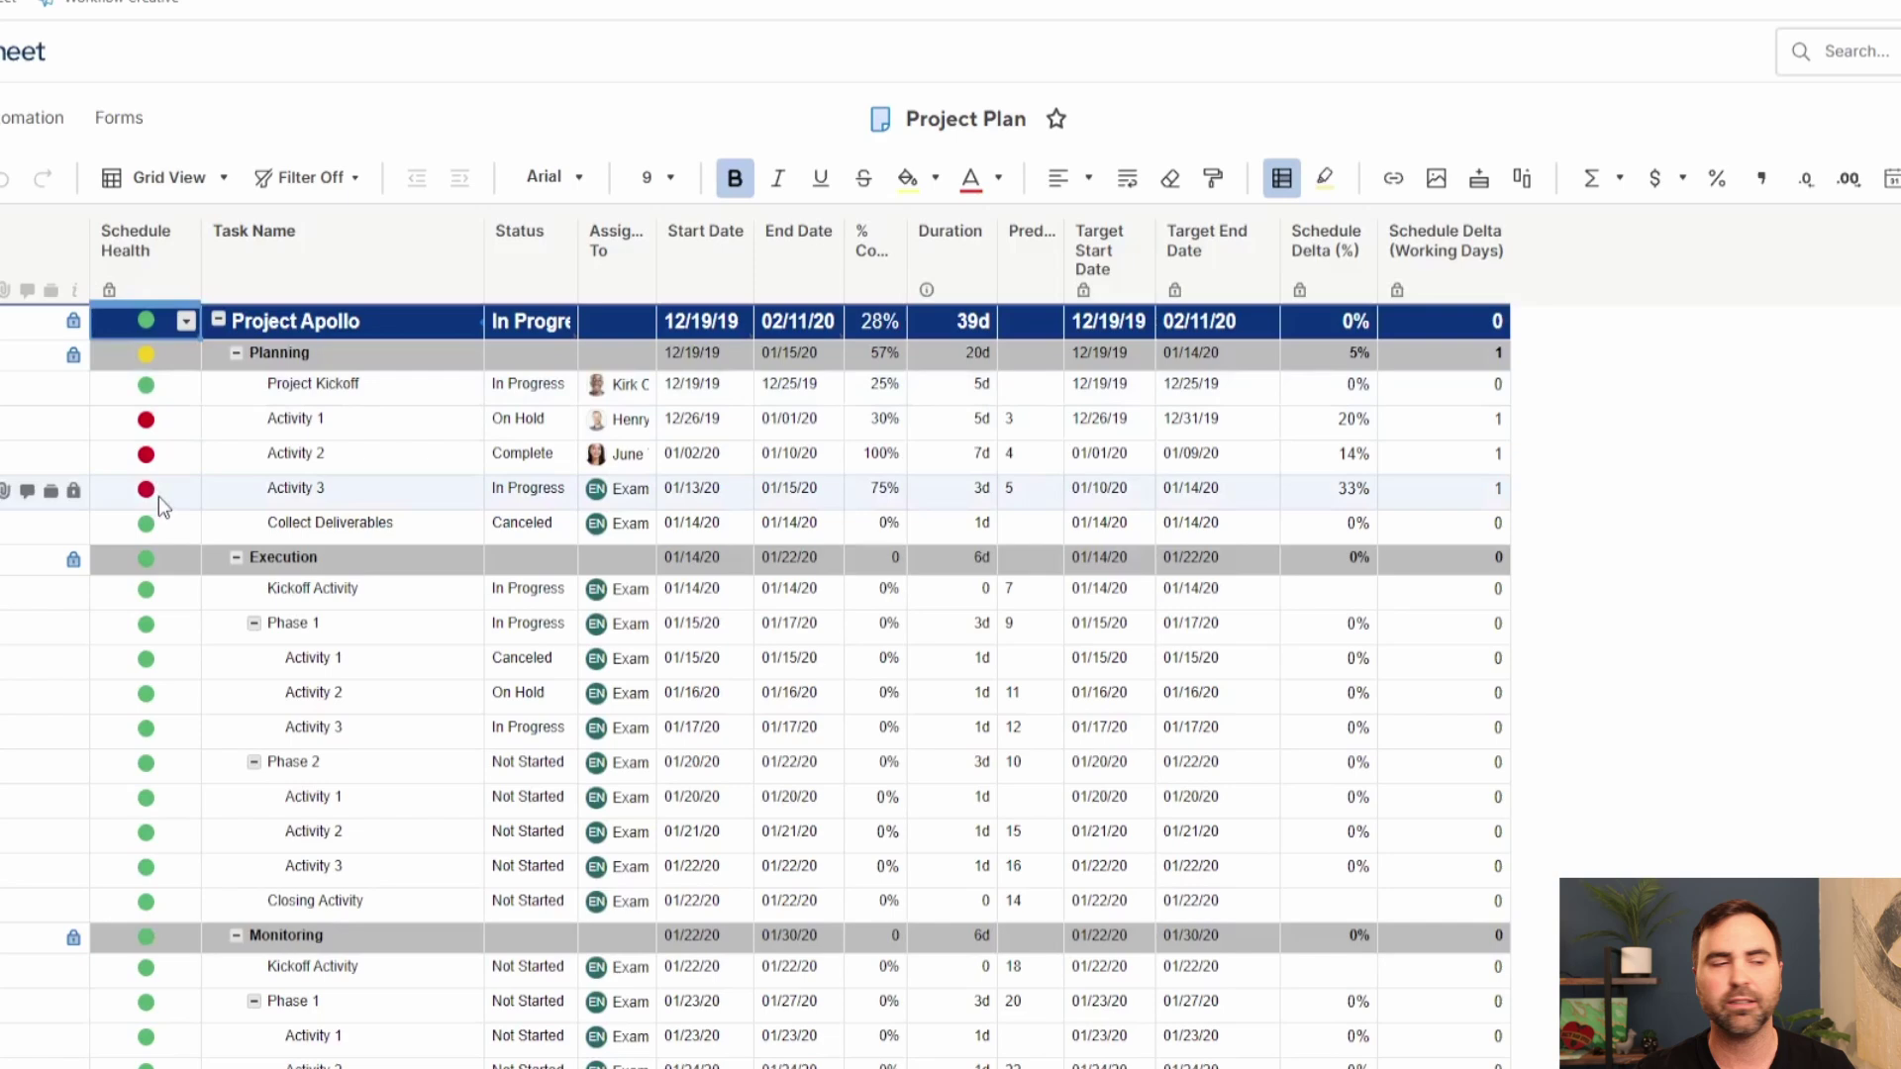
pyautogui.click(235, 353)
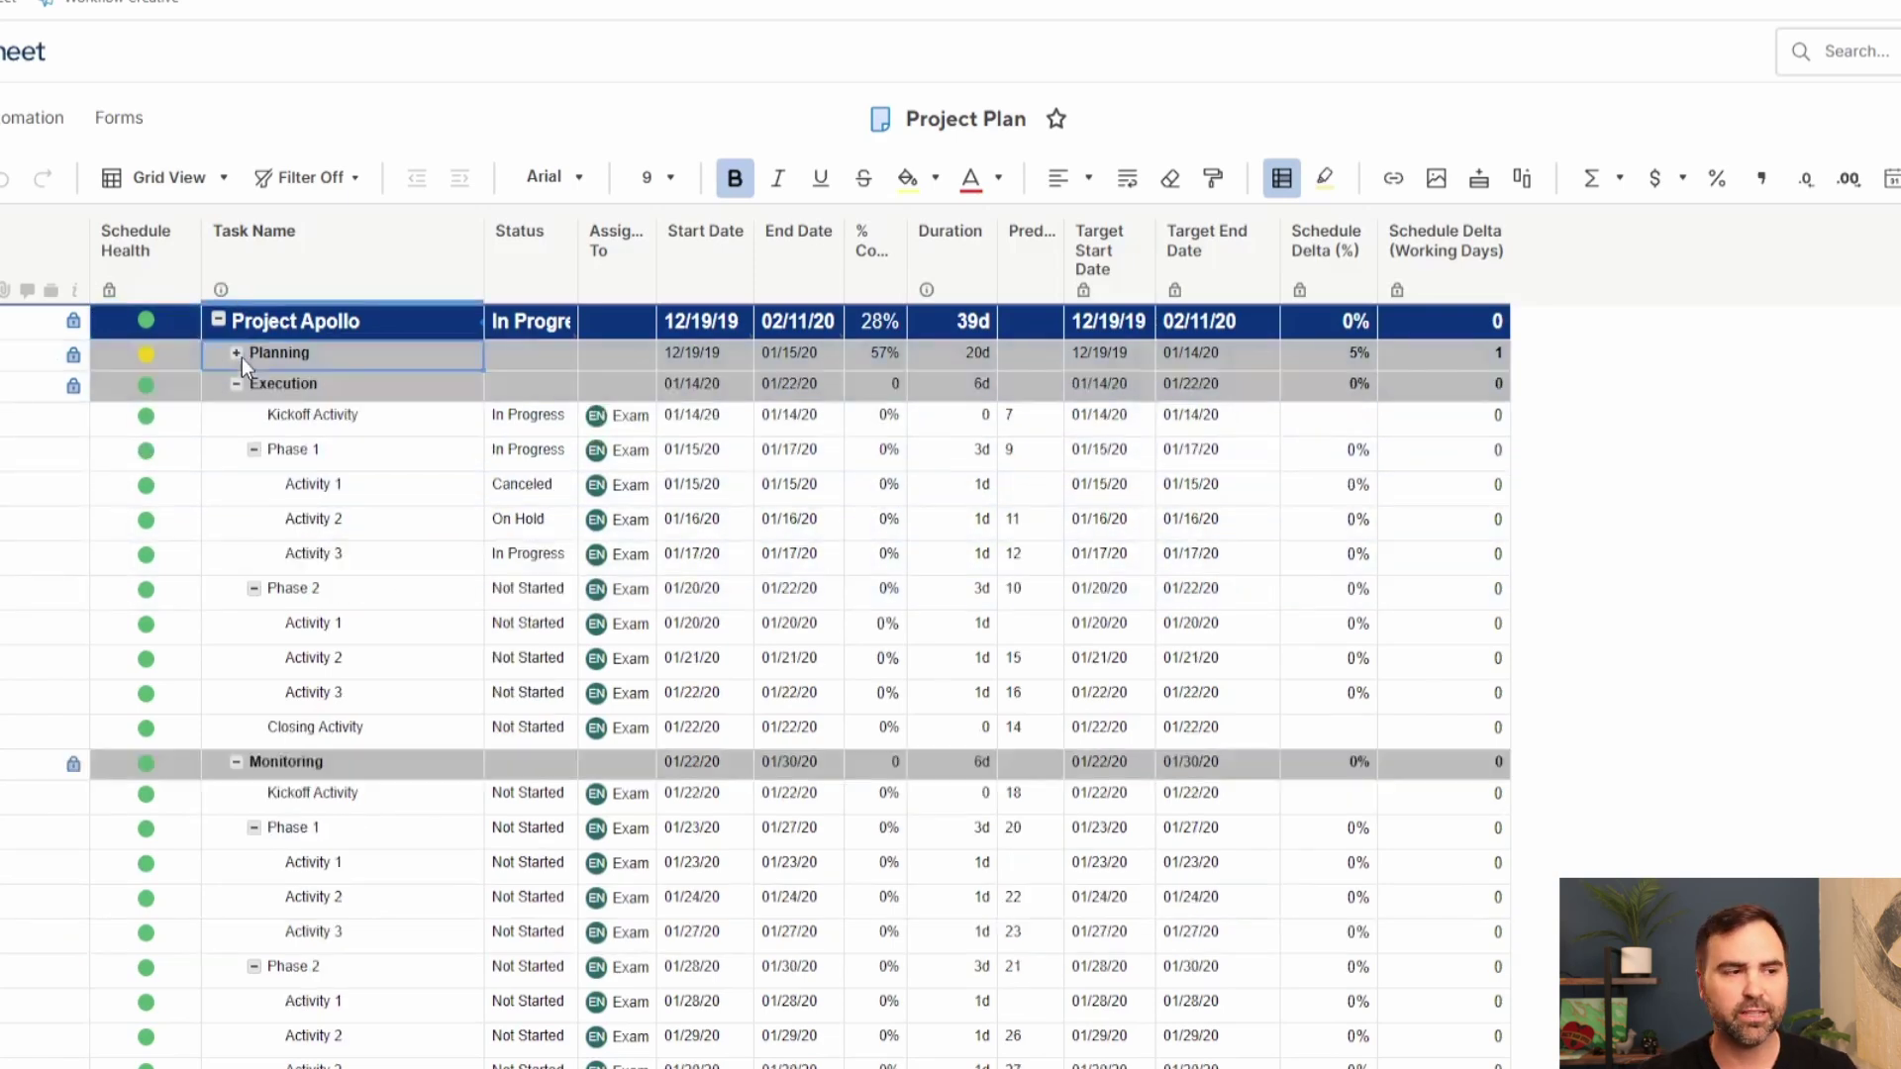
pyautogui.click(236, 354)
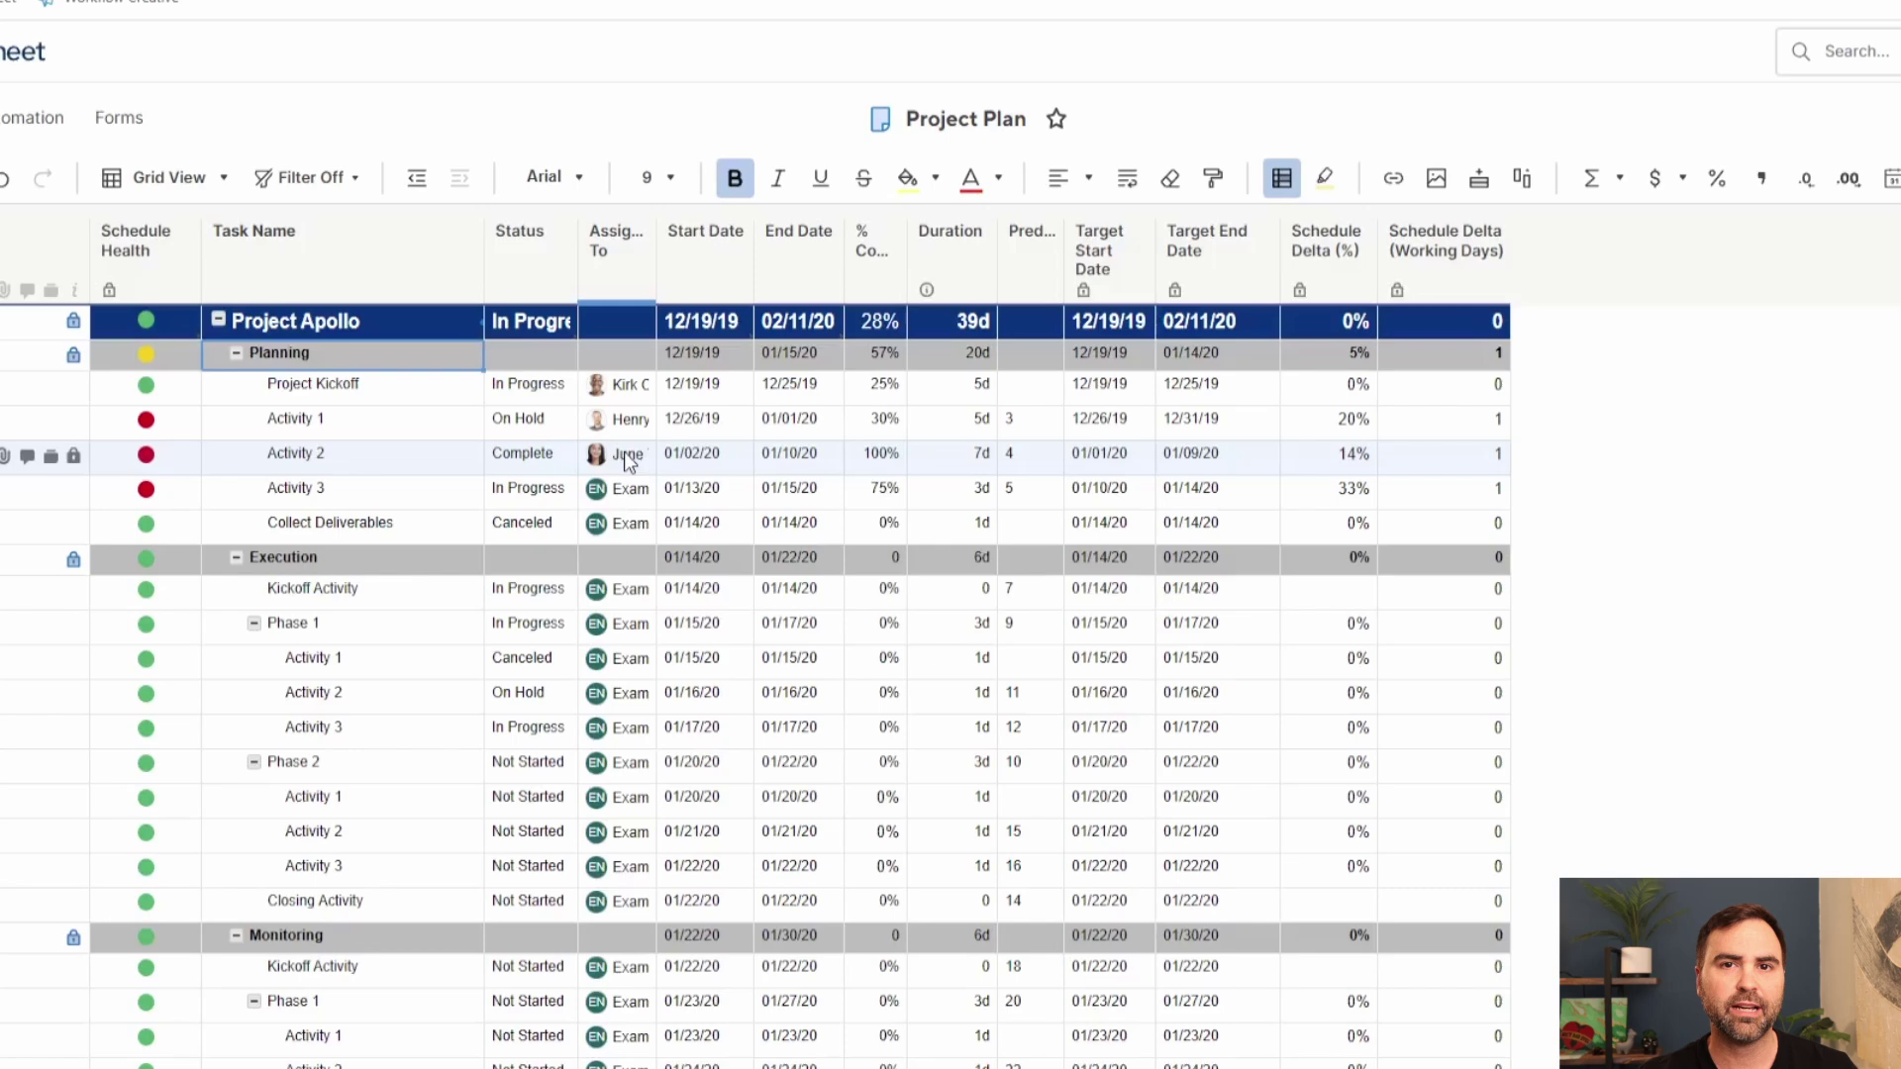
# Step: Review the PMO setup workflow diagram from intake form through project plans to portfolio rollup
pyautogui.moveTo(626, 461)
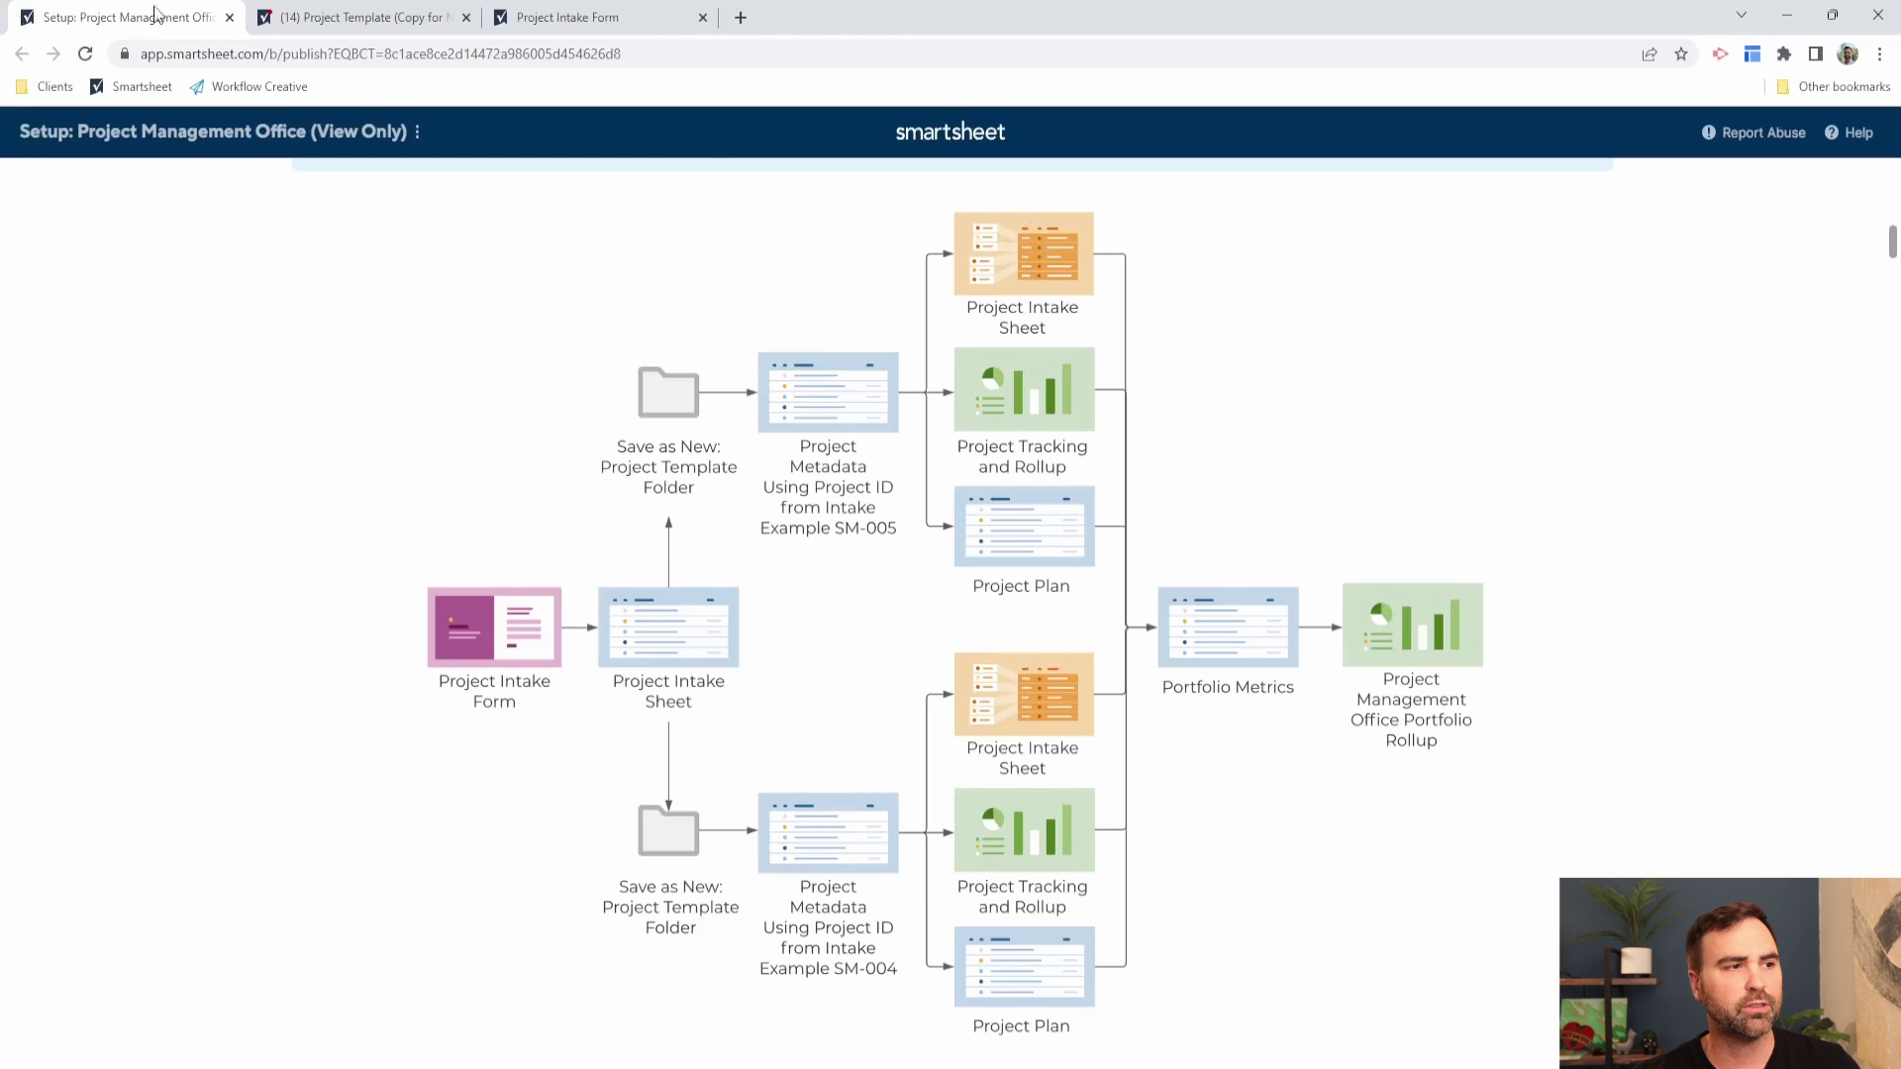
# Step: Open the Overdue report from the Project Template folder in Gantt view
pyautogui.click(323, 24)
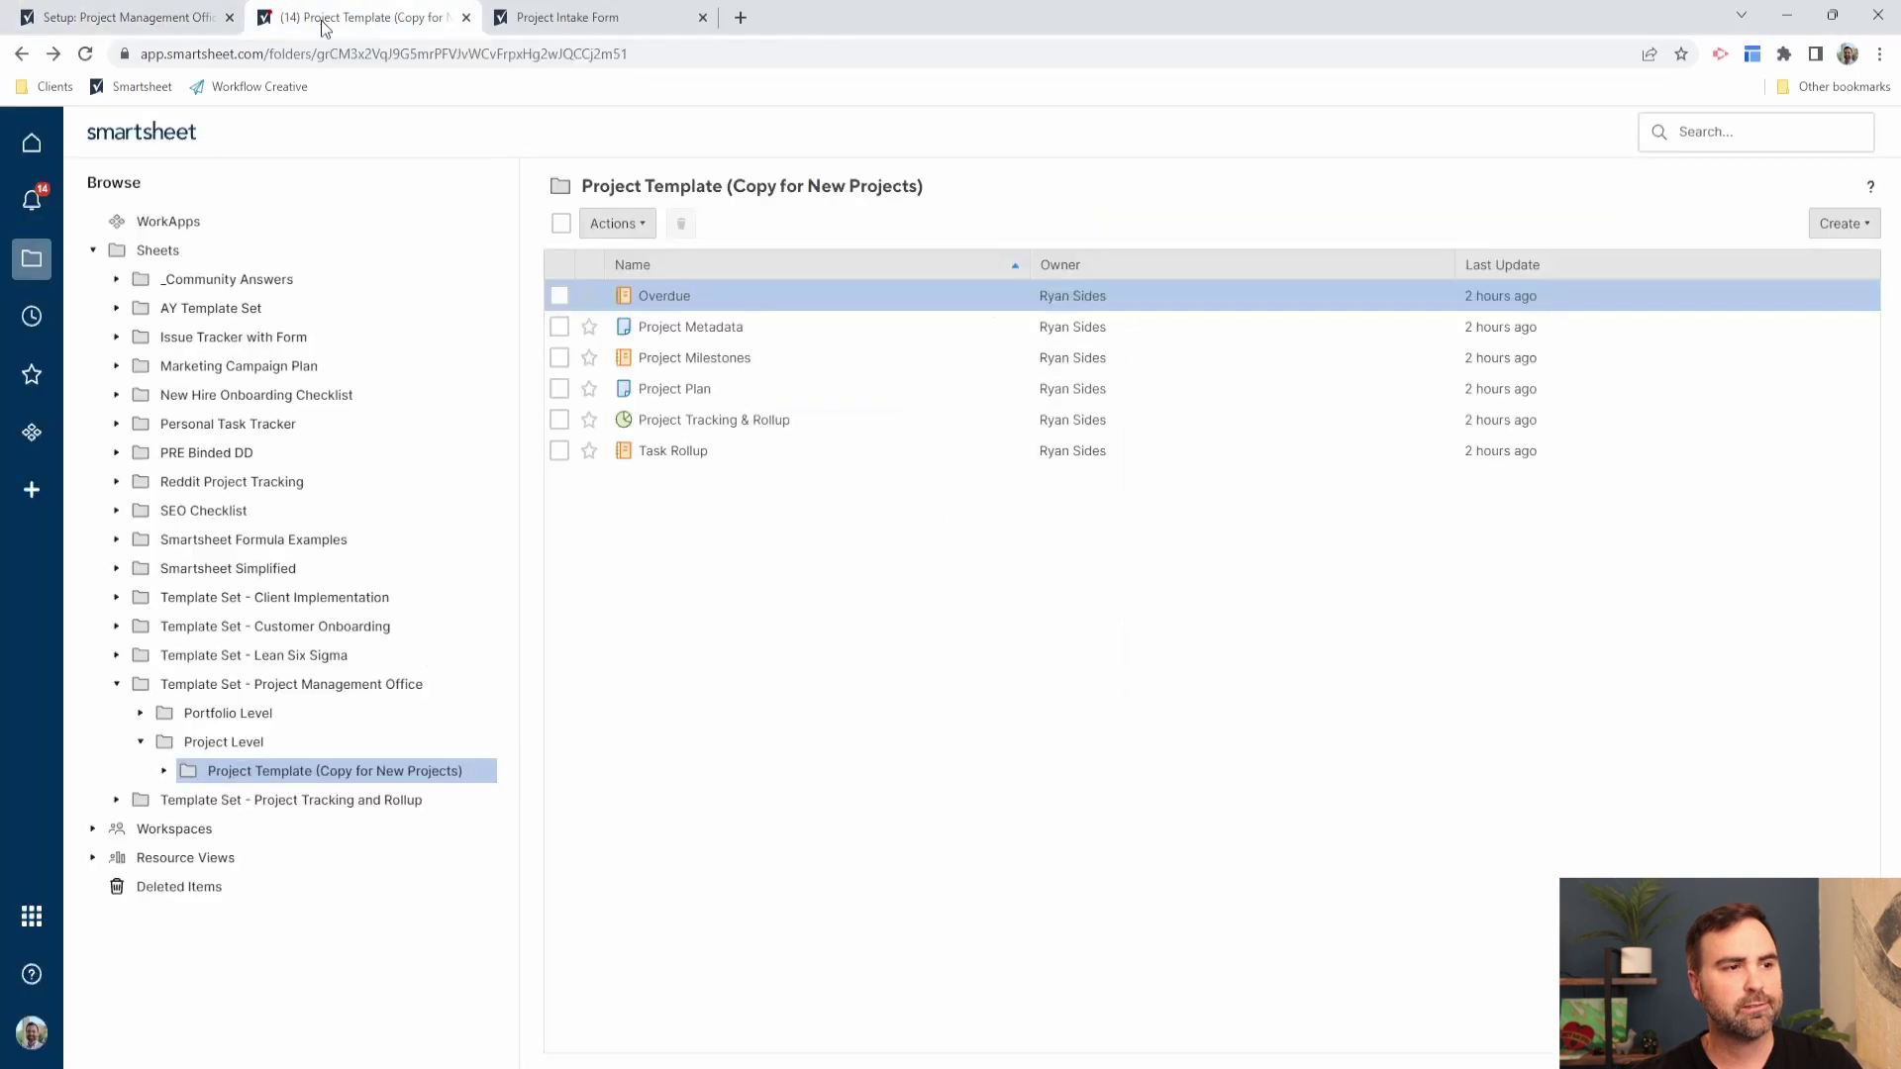
pyautogui.click(671, 305)
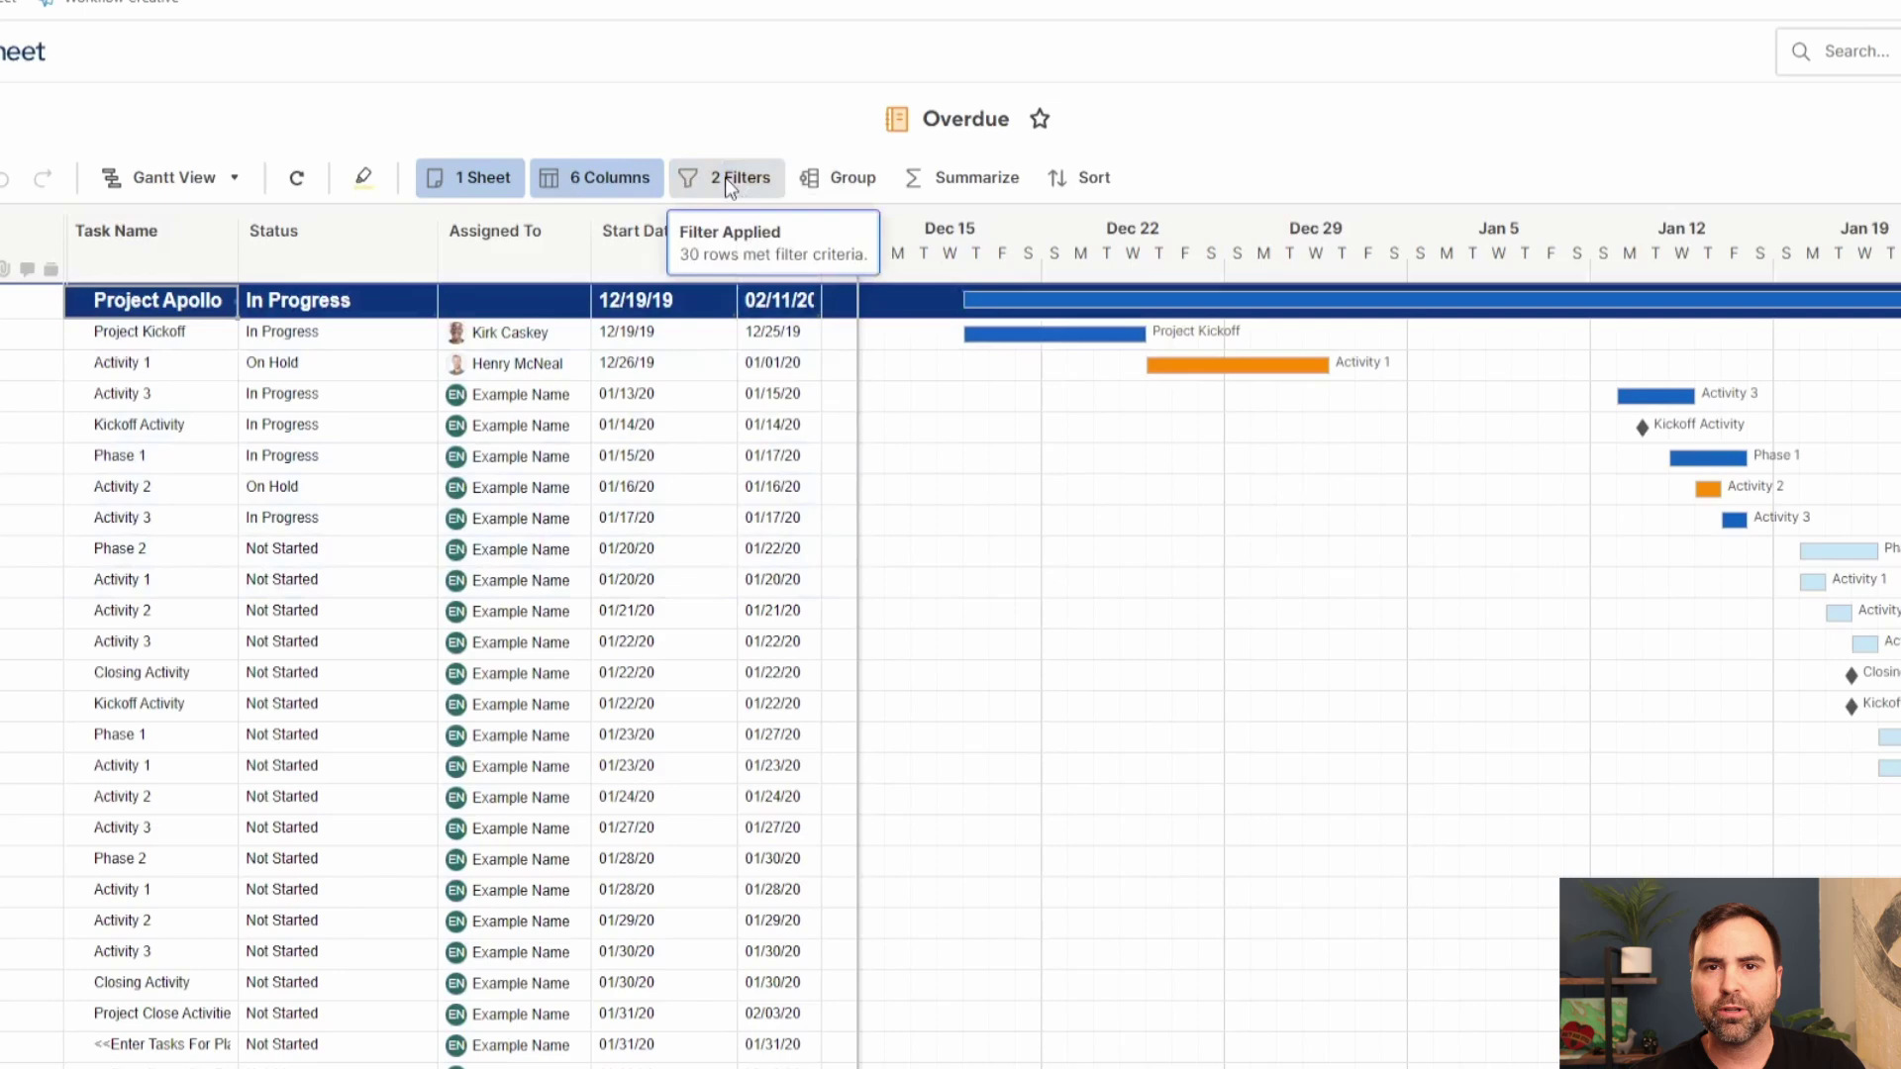
# Step: Inspect the Overdue report's filter conditions and cancel without changes
pyautogui.click(725, 176)
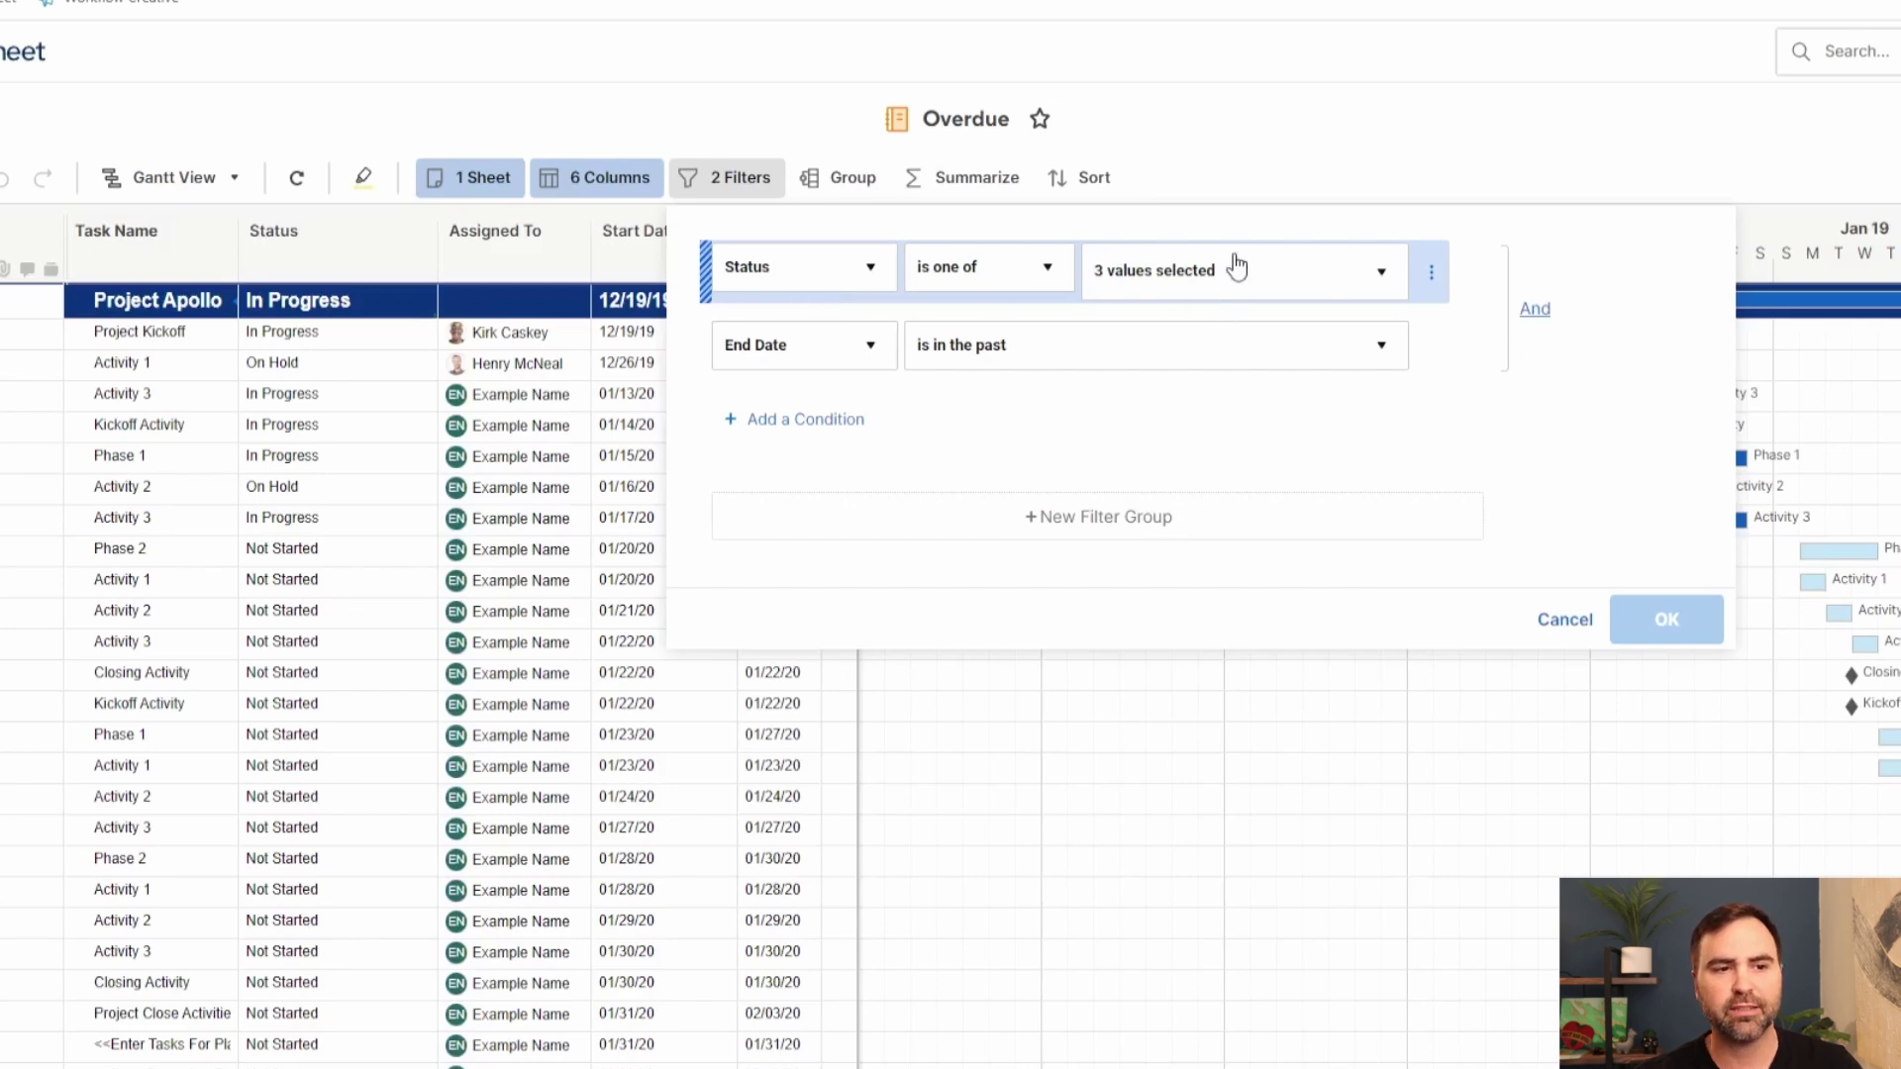
pyautogui.moveTo(1234, 284)
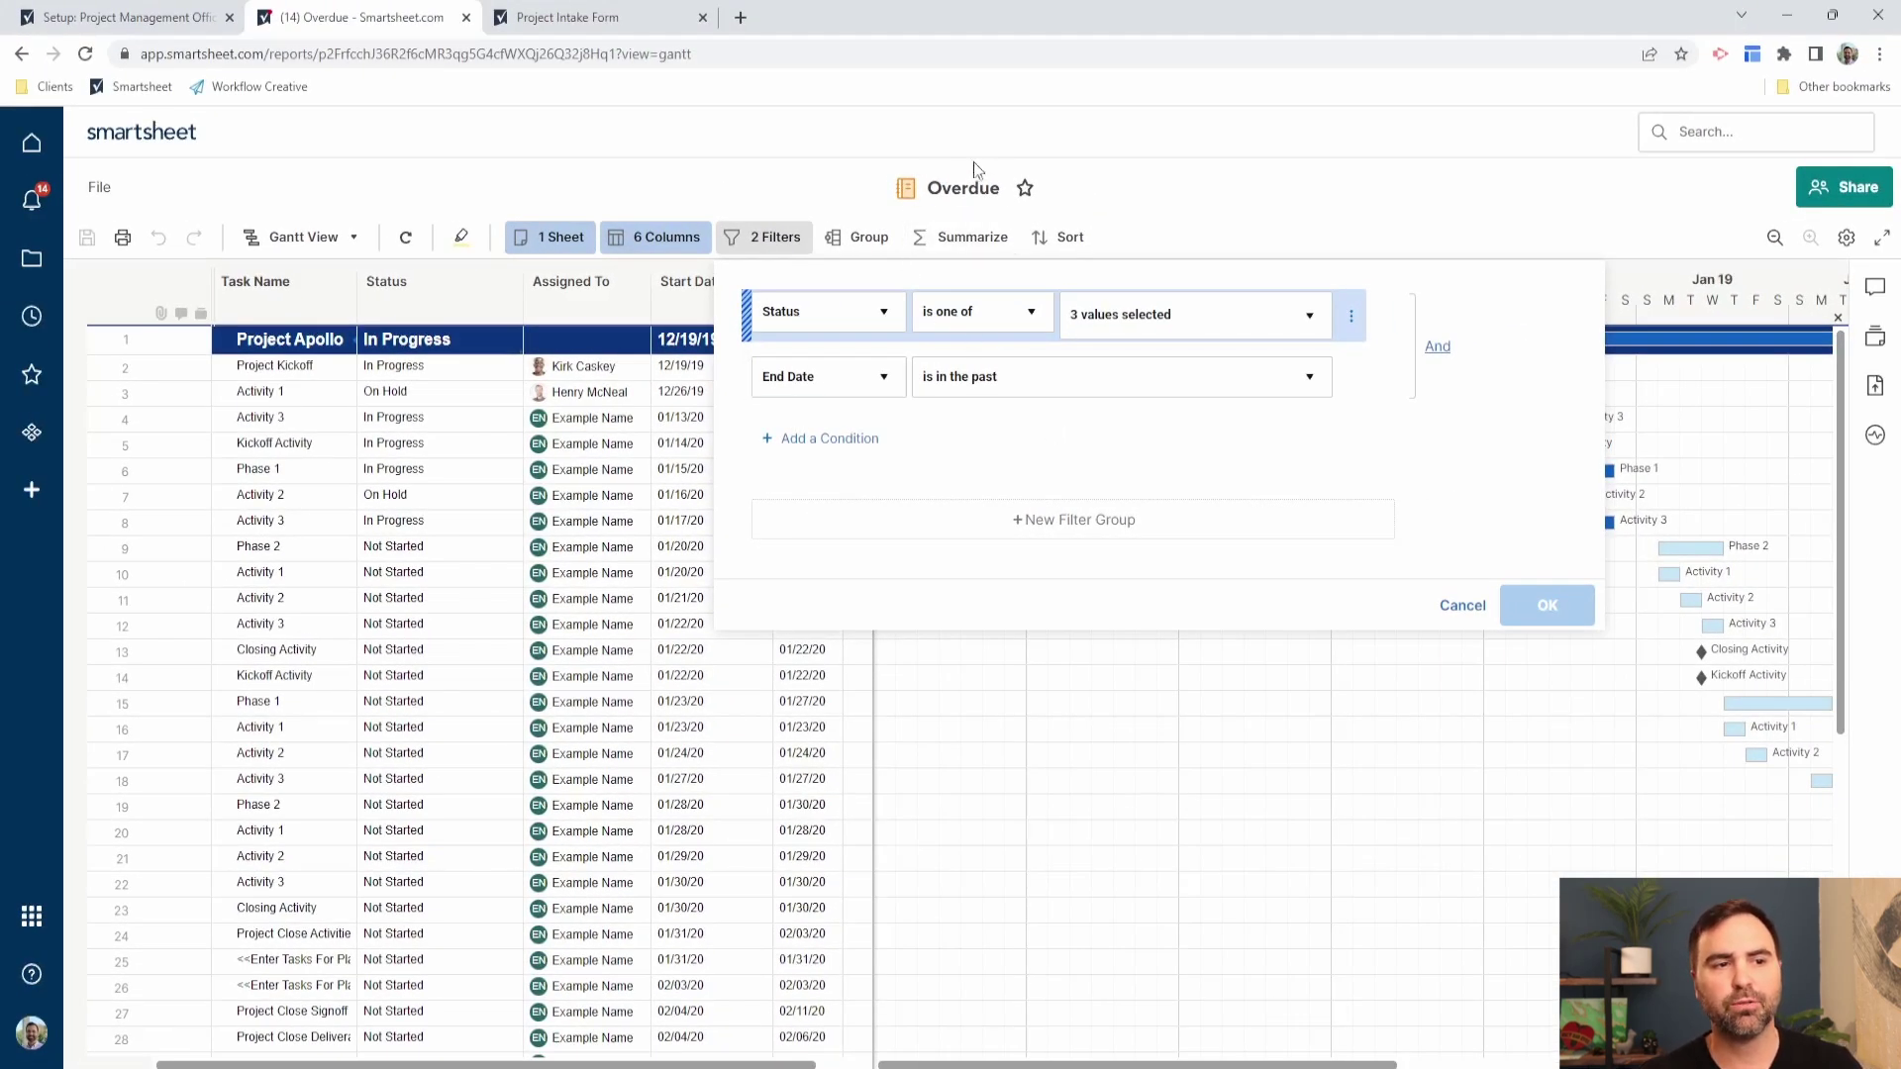
pyautogui.click(1460, 606)
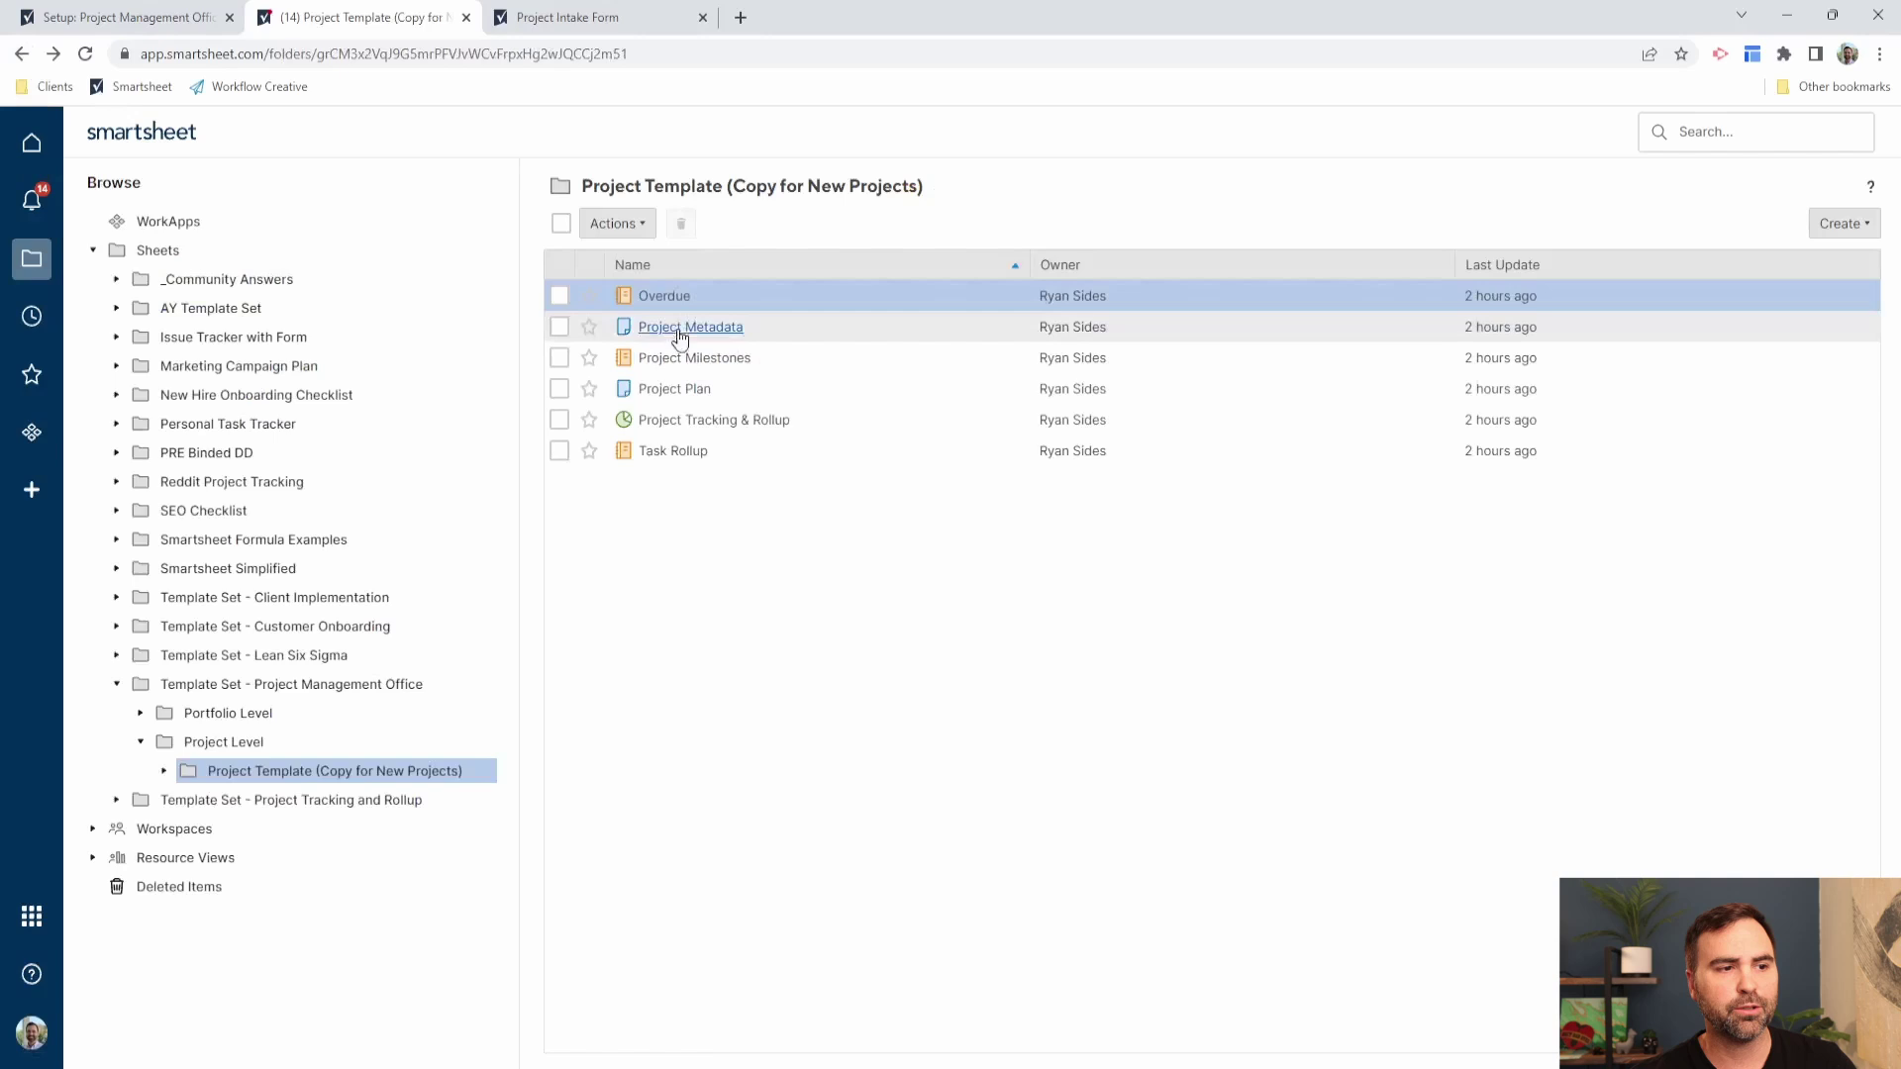
# Step: View the Project Milestones report's four Kickoff and Closing milestones, then go back
pyautogui.click(674, 364)
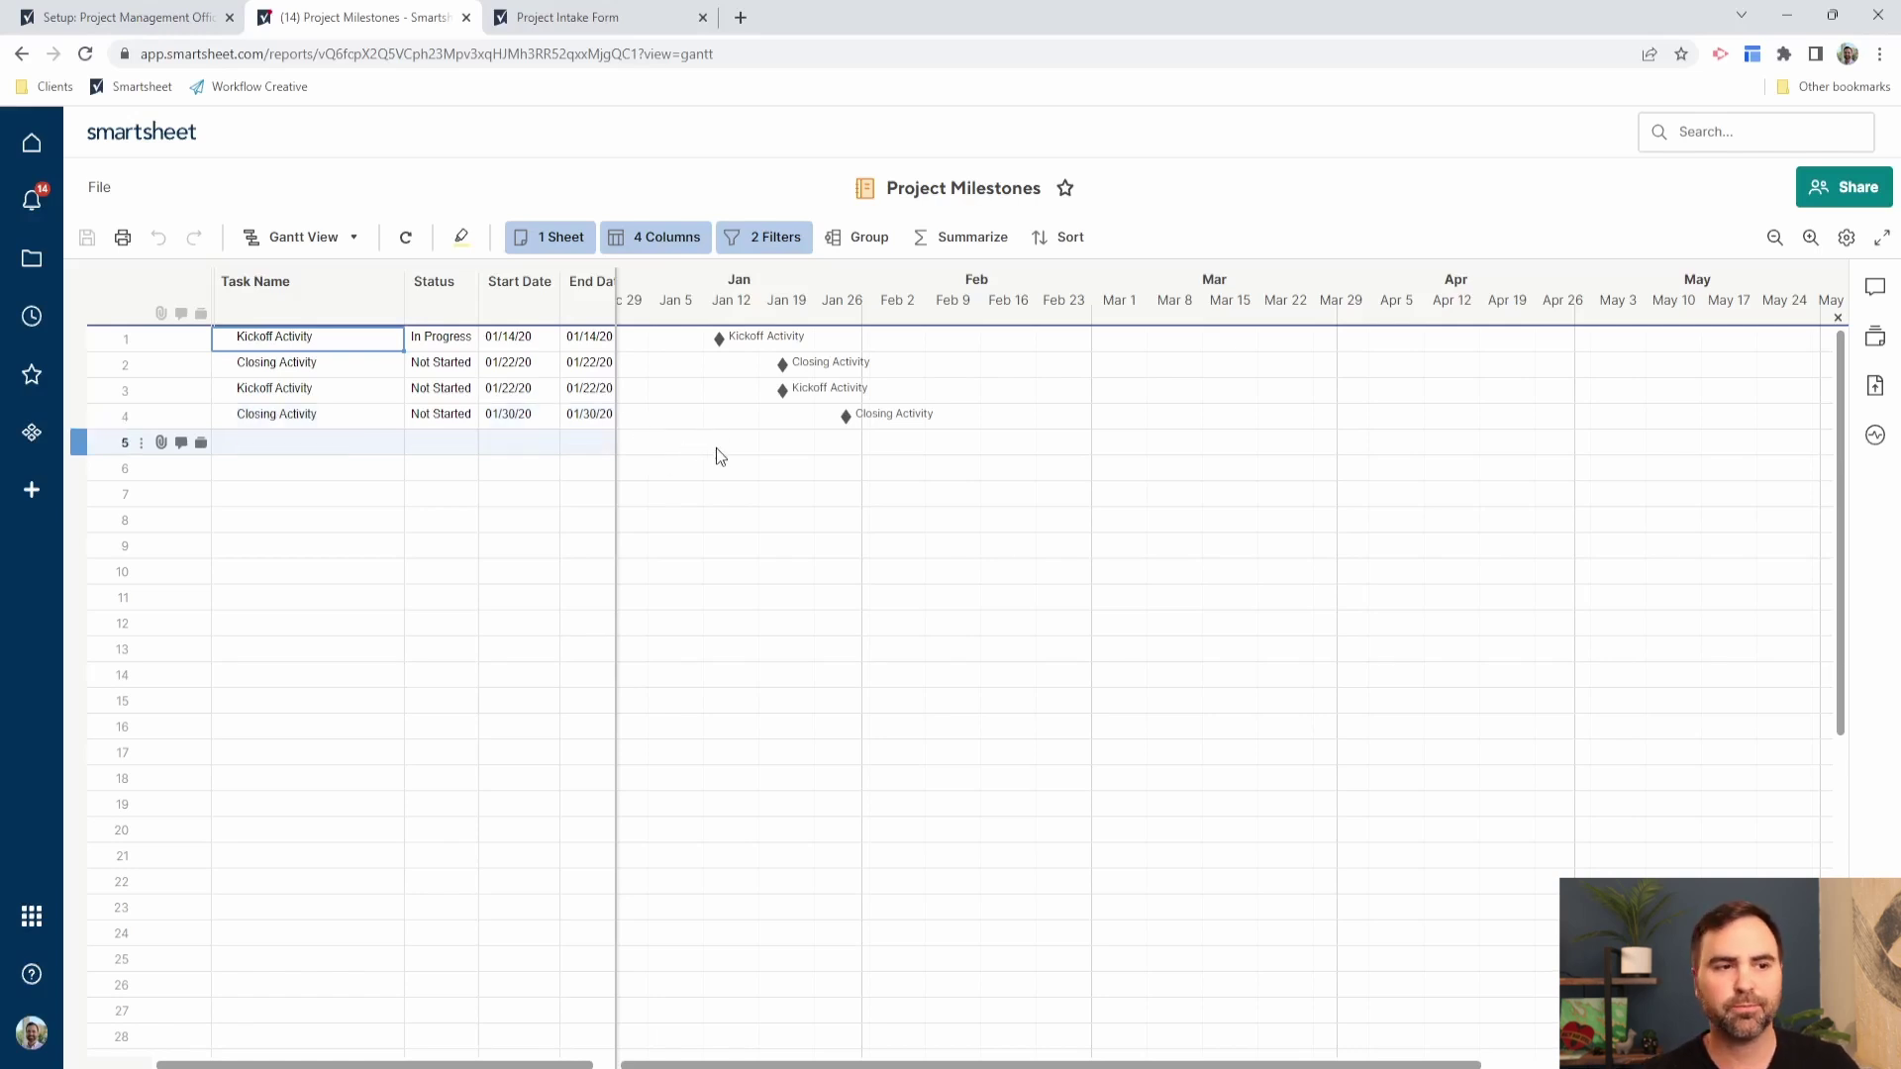
pyautogui.click(18, 53)
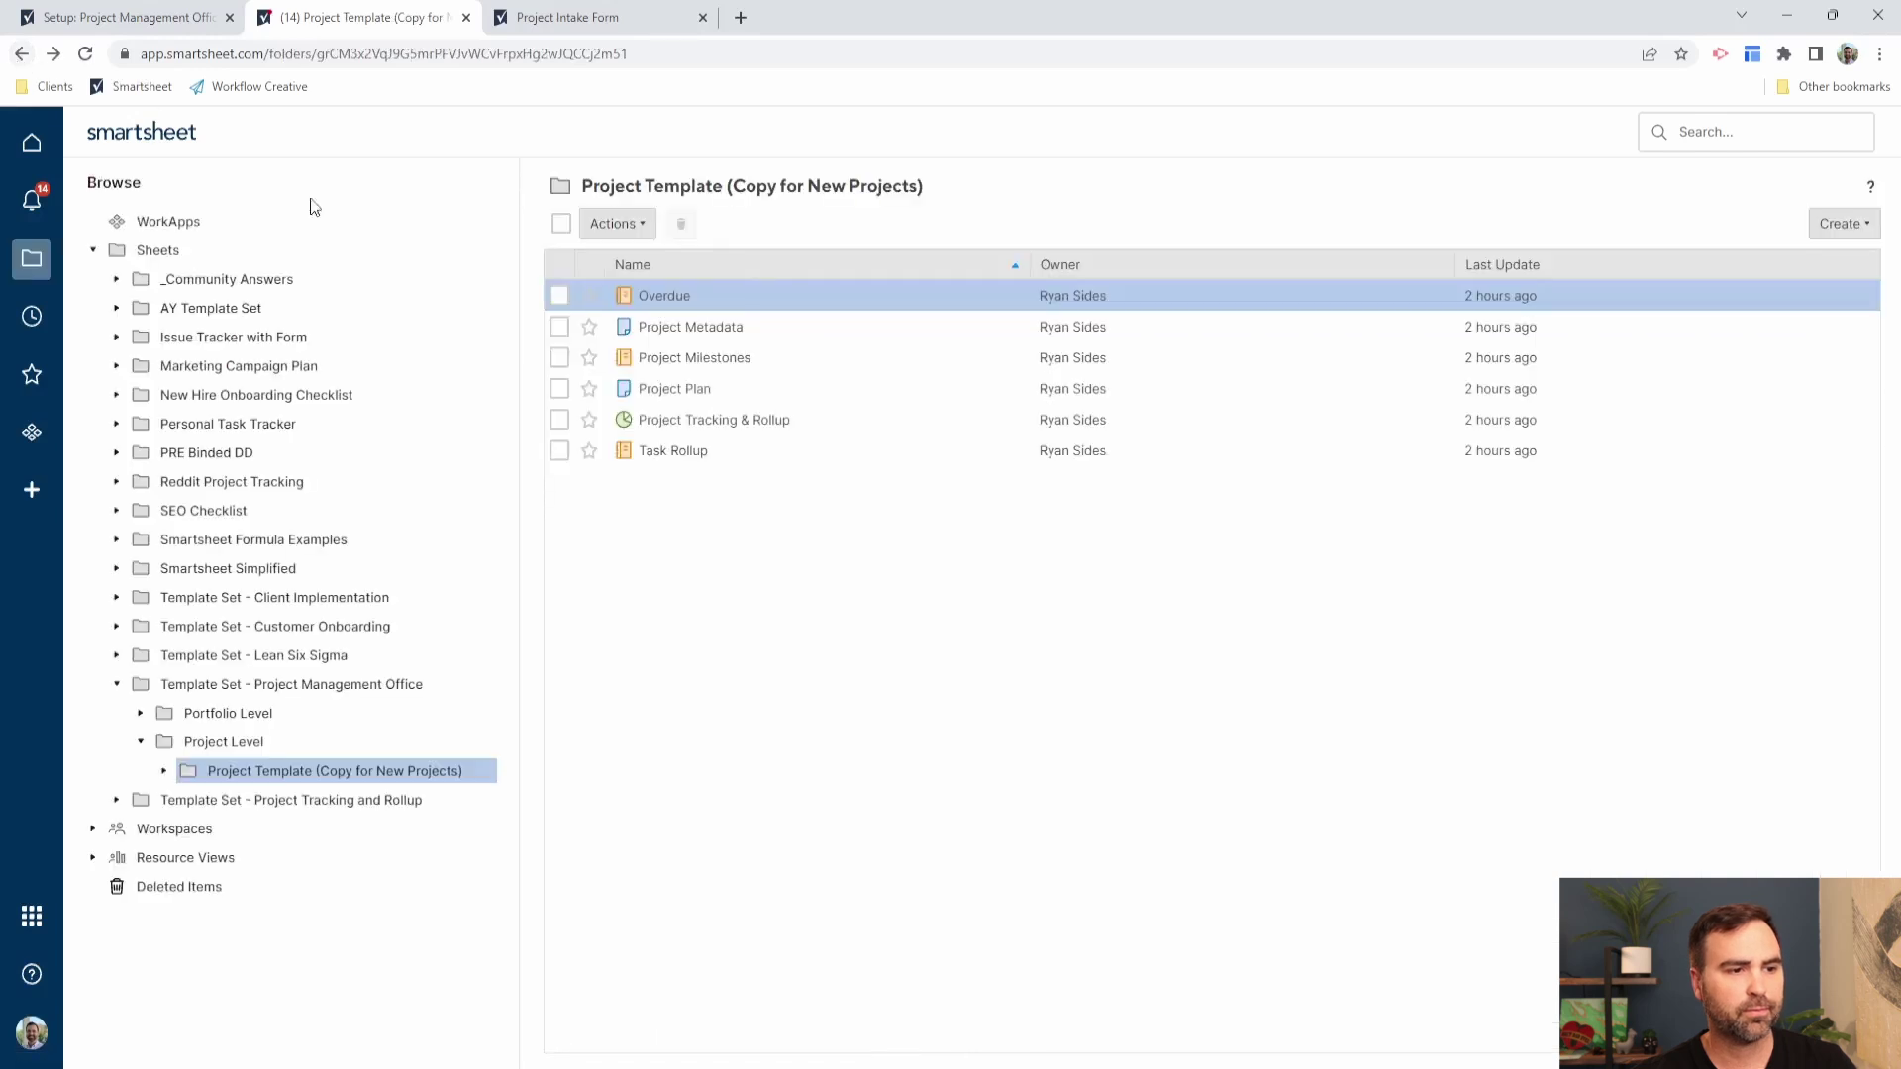
pyautogui.click(655, 453)
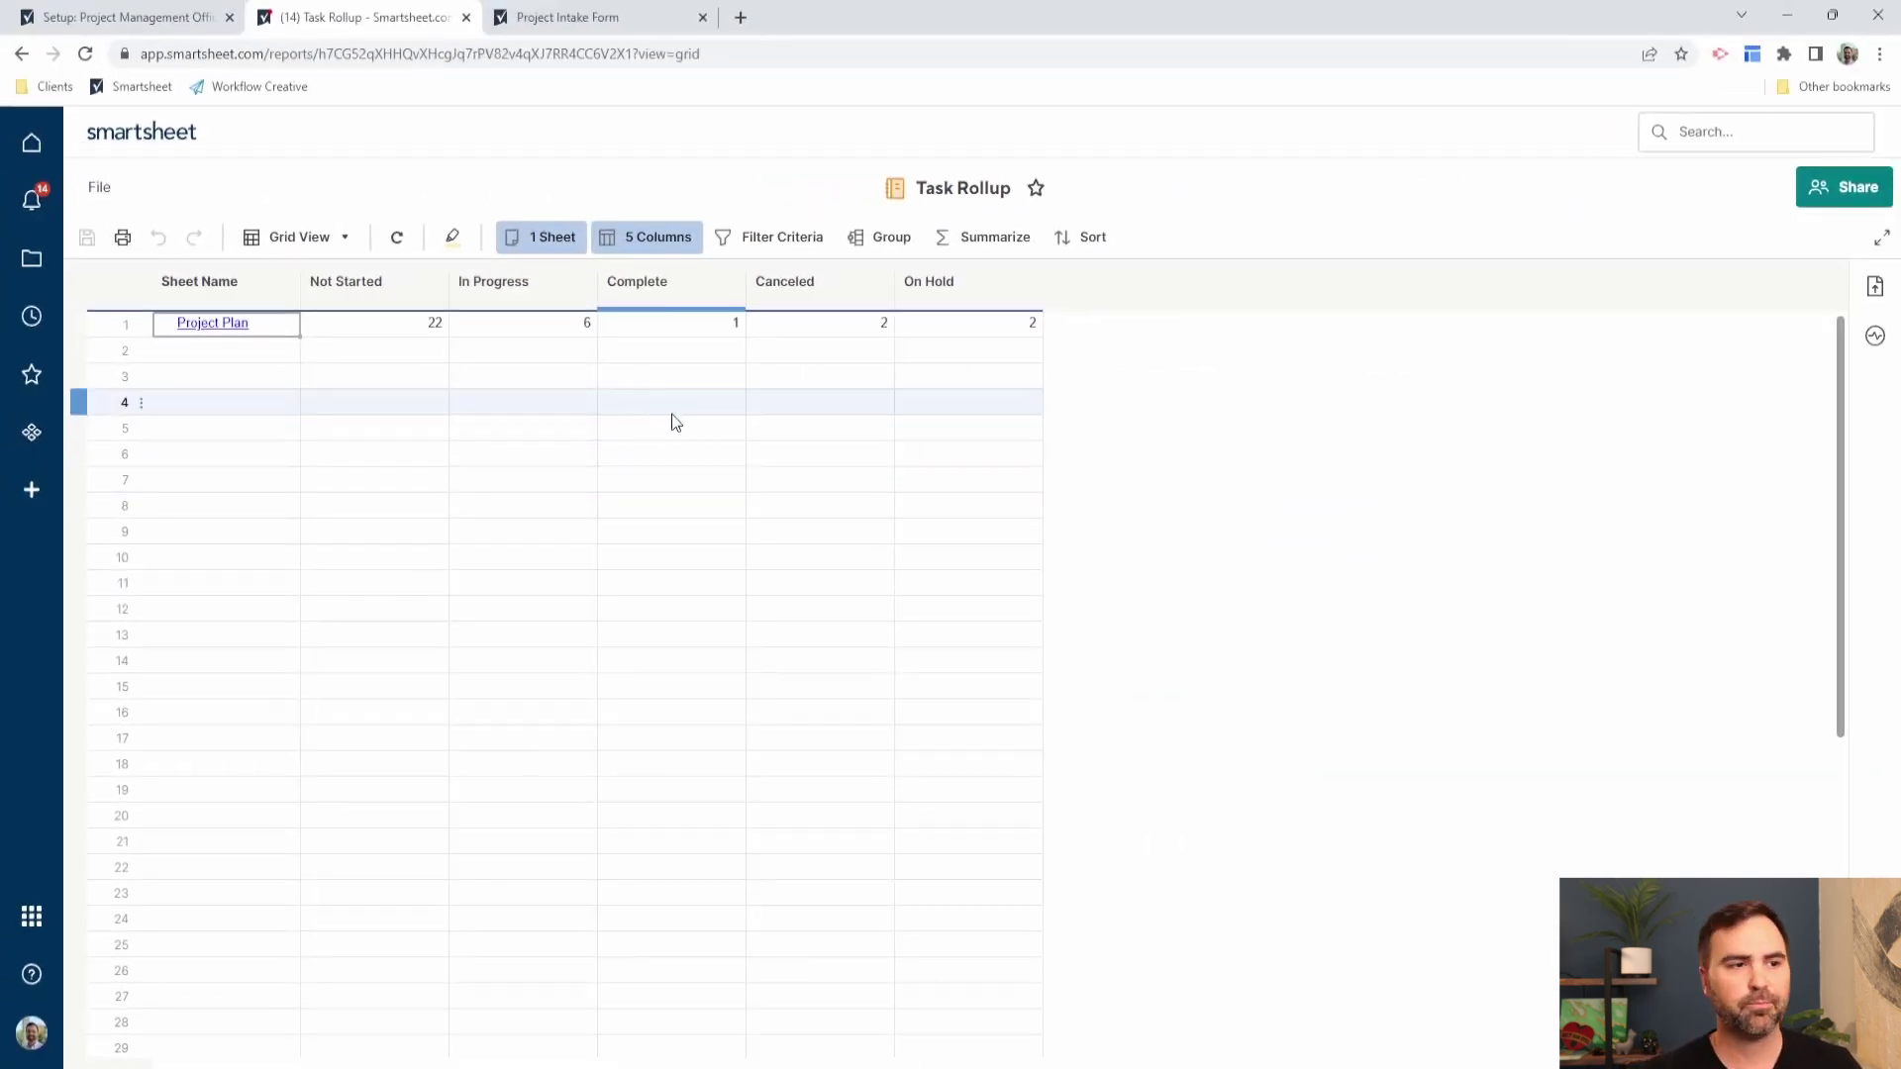
pyautogui.click(21, 56)
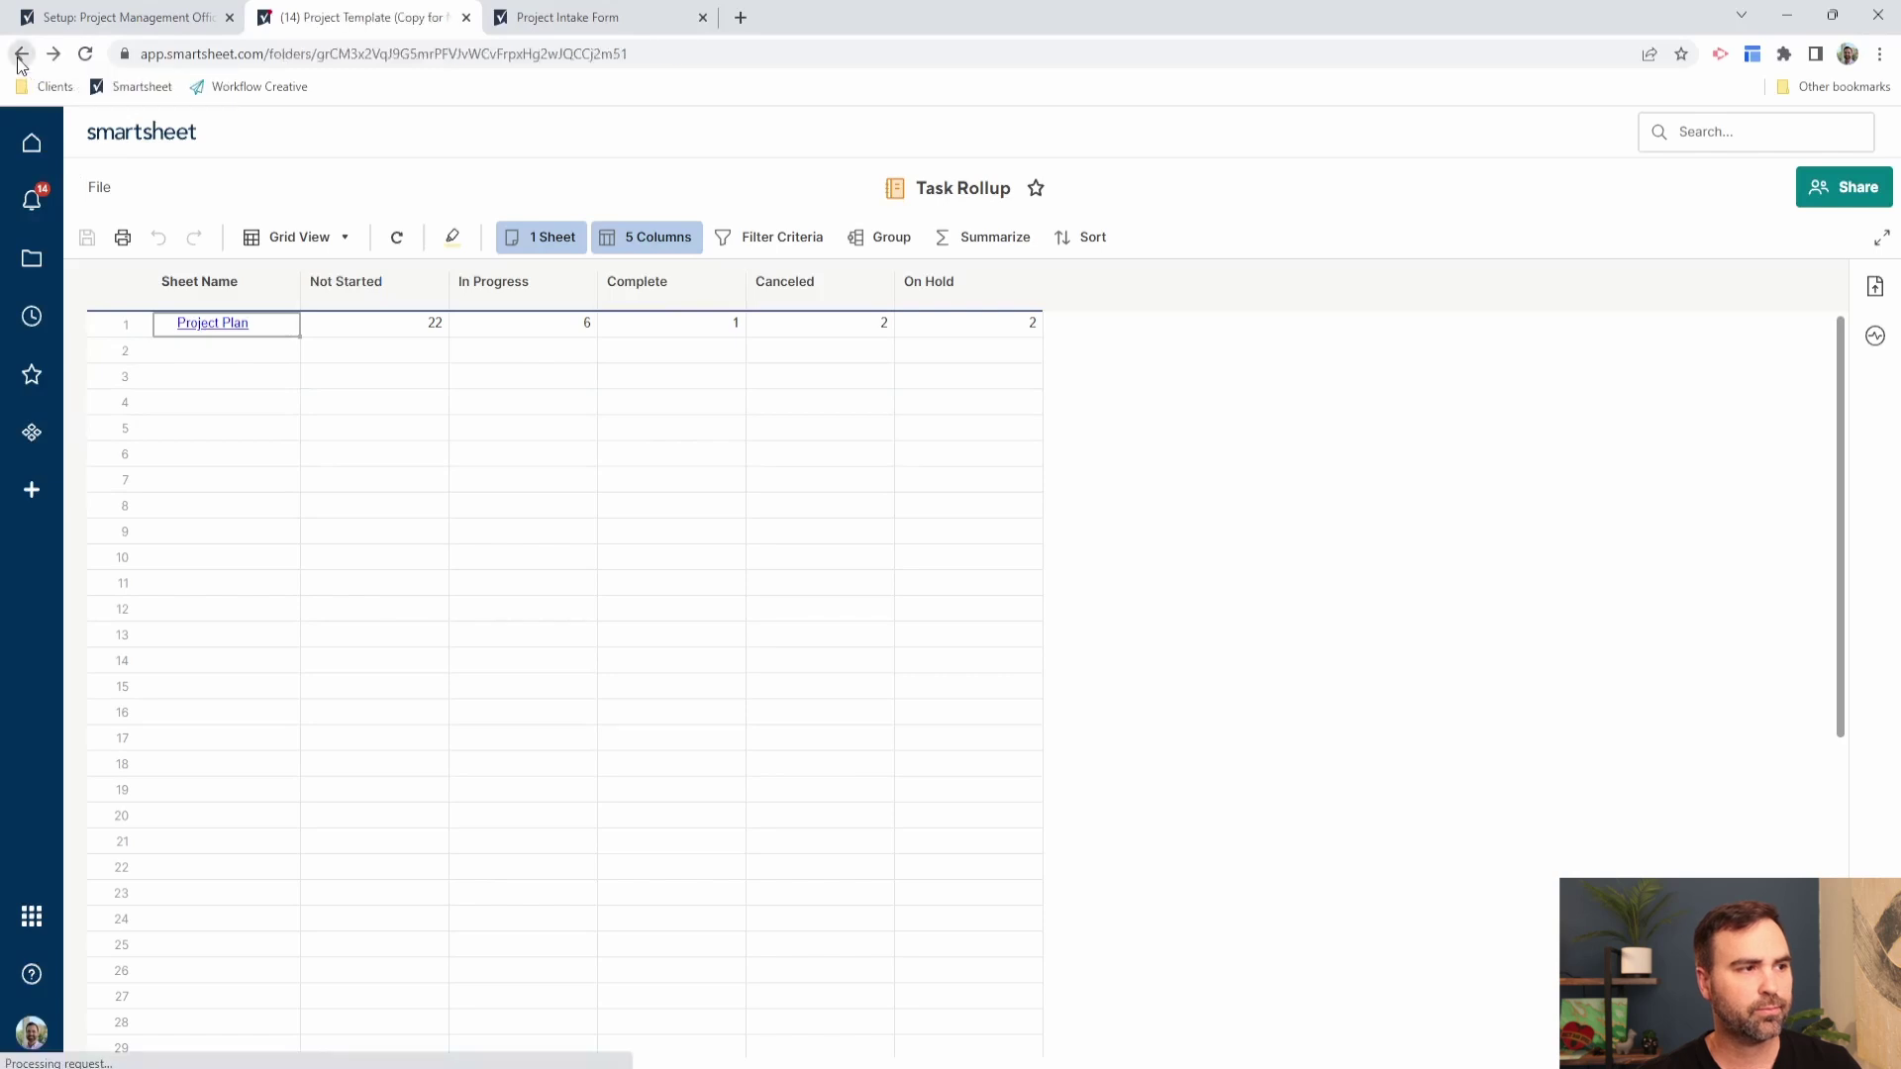
# Step: Switch to the PMO setup diagram, then show the Project Template folder's six items
pyautogui.click(144, 32)
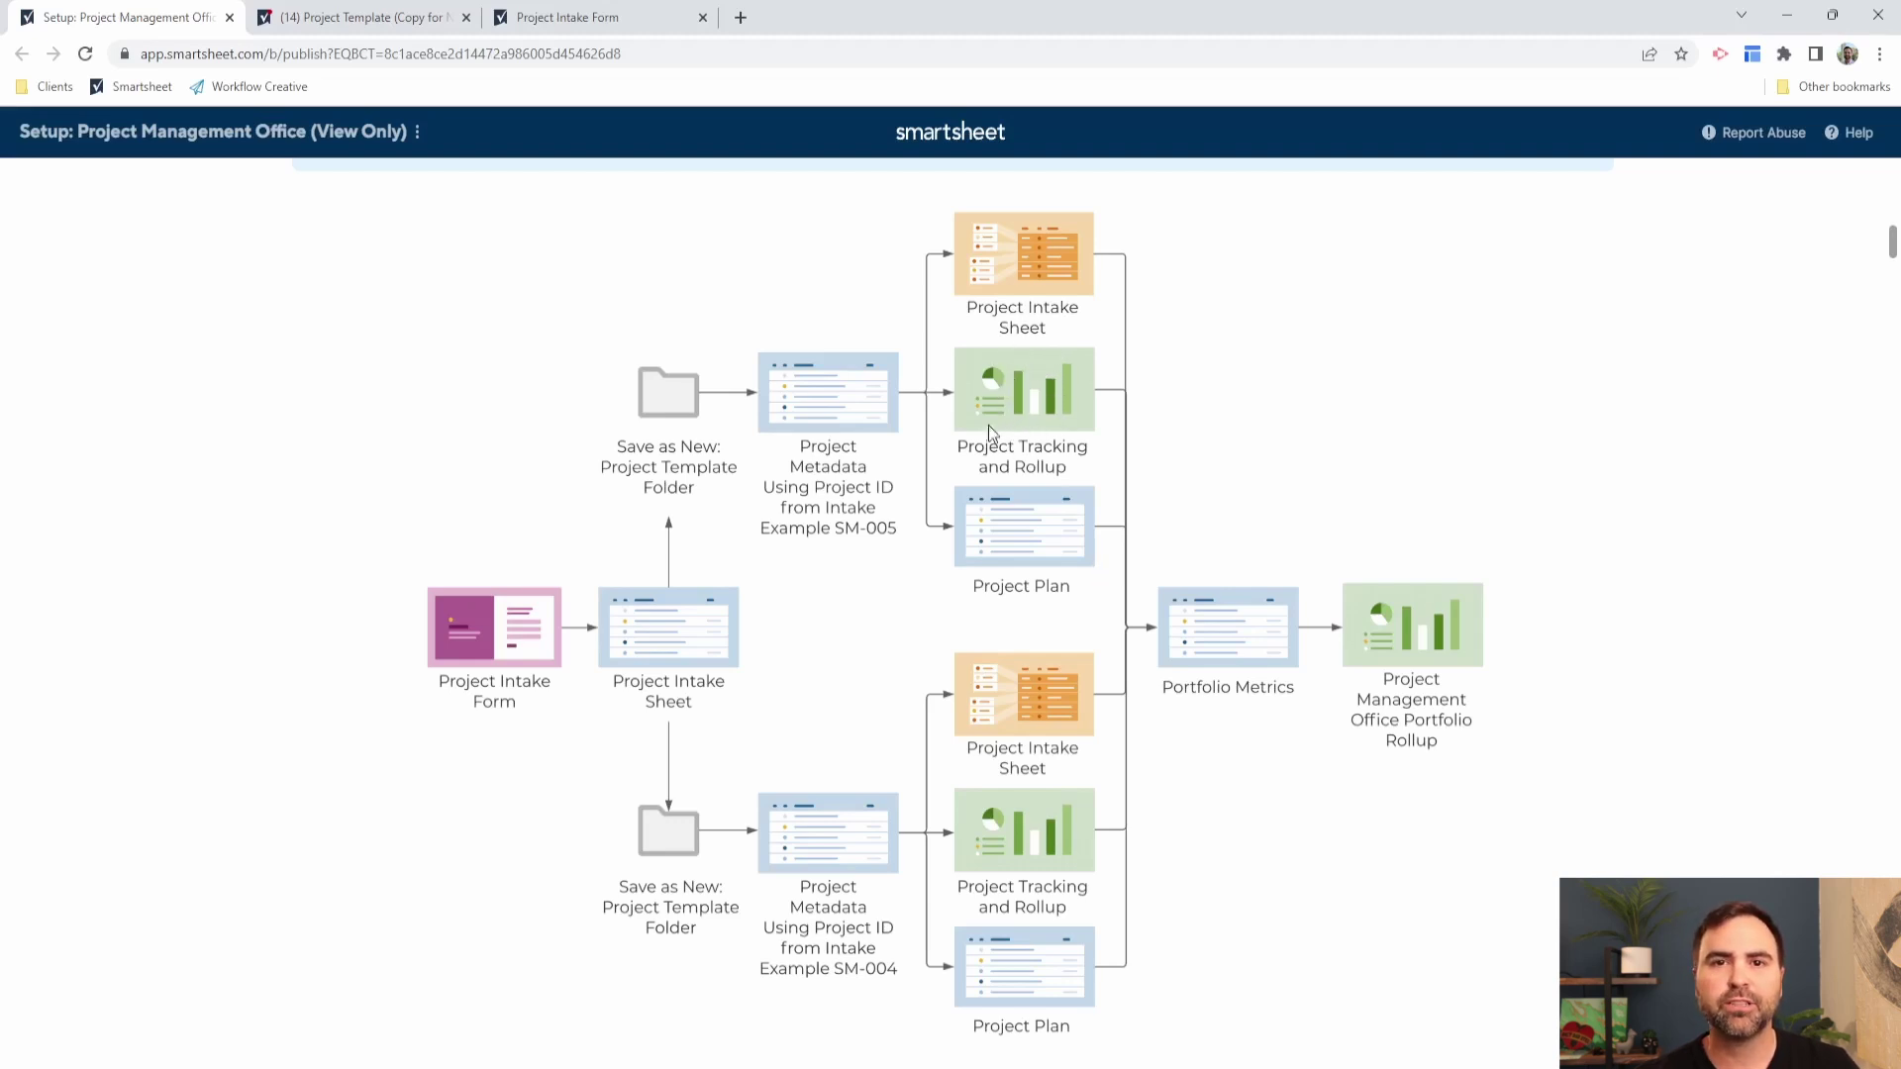
pyautogui.click(341, 17)
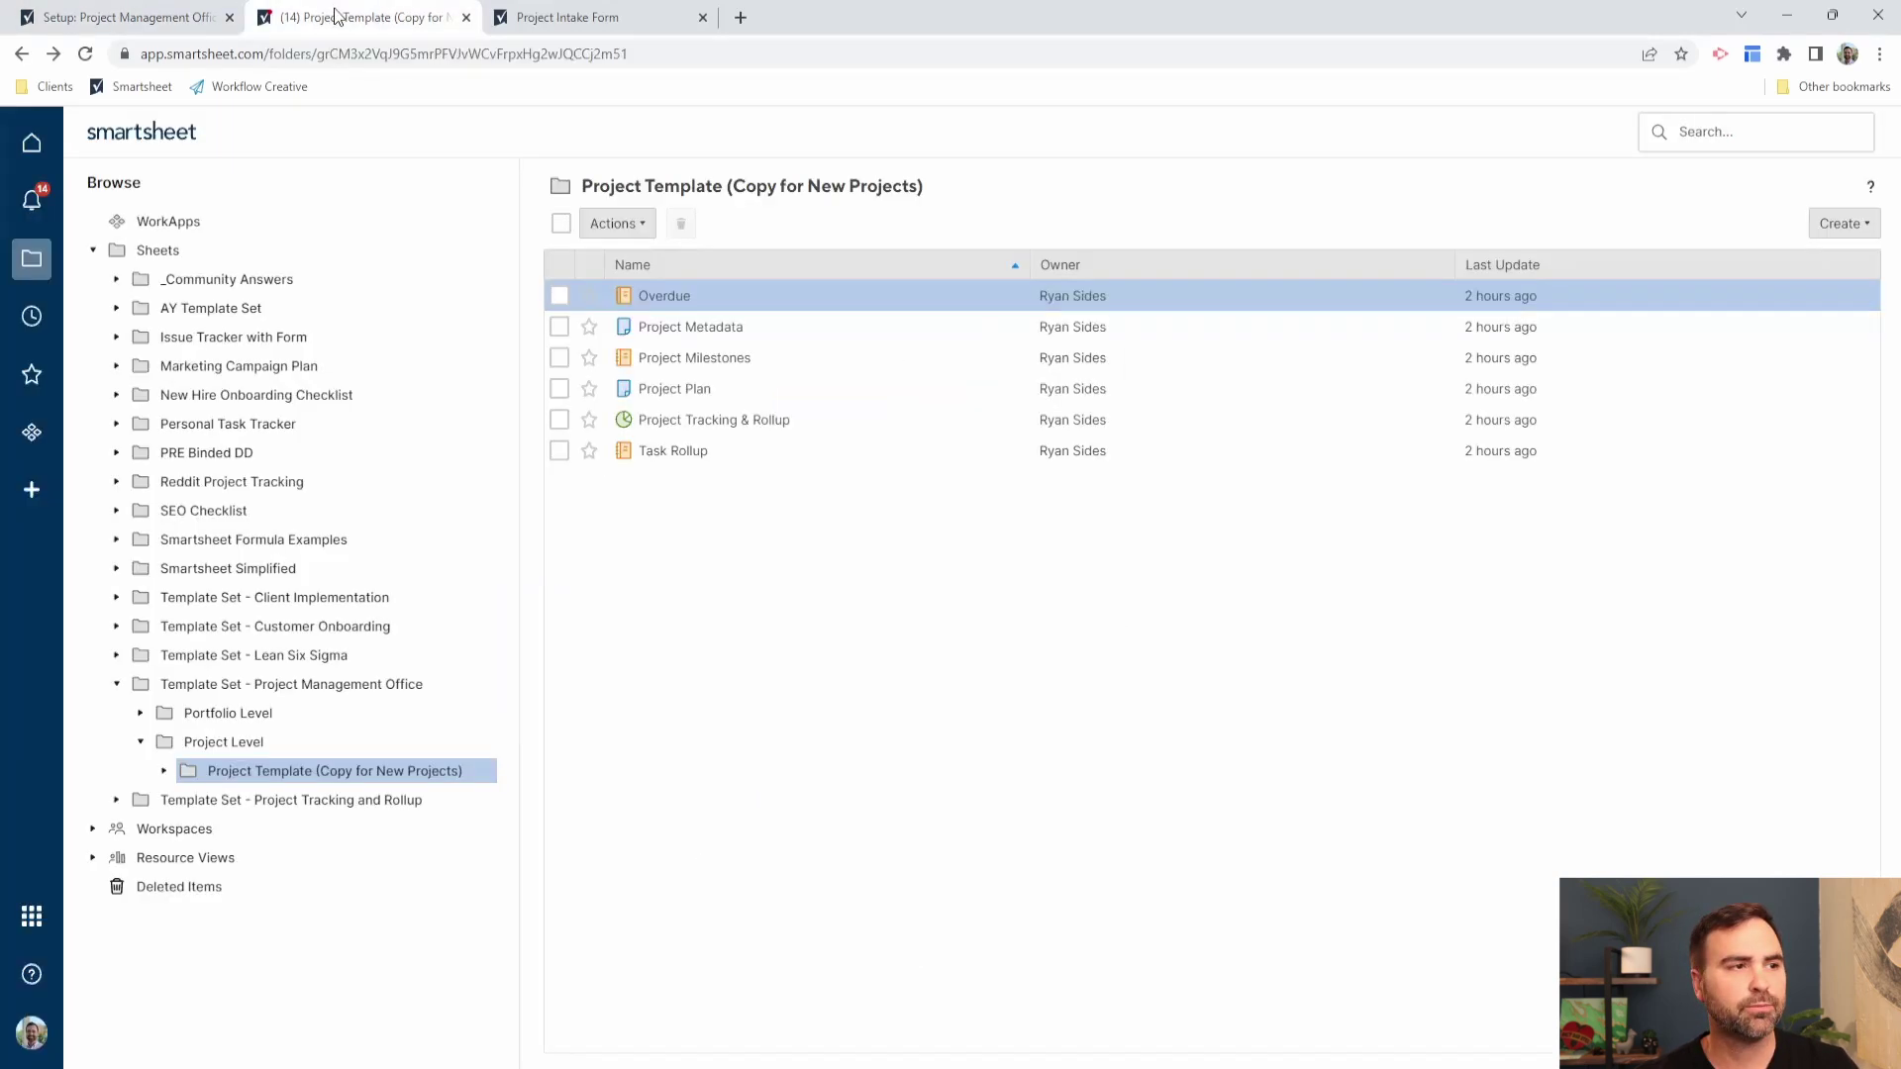
# Step: Open the Project Tracking & Rollup dashboard showing Project Apollo at 28% complete and its Tasks by Status chart
pyautogui.click(674, 420)
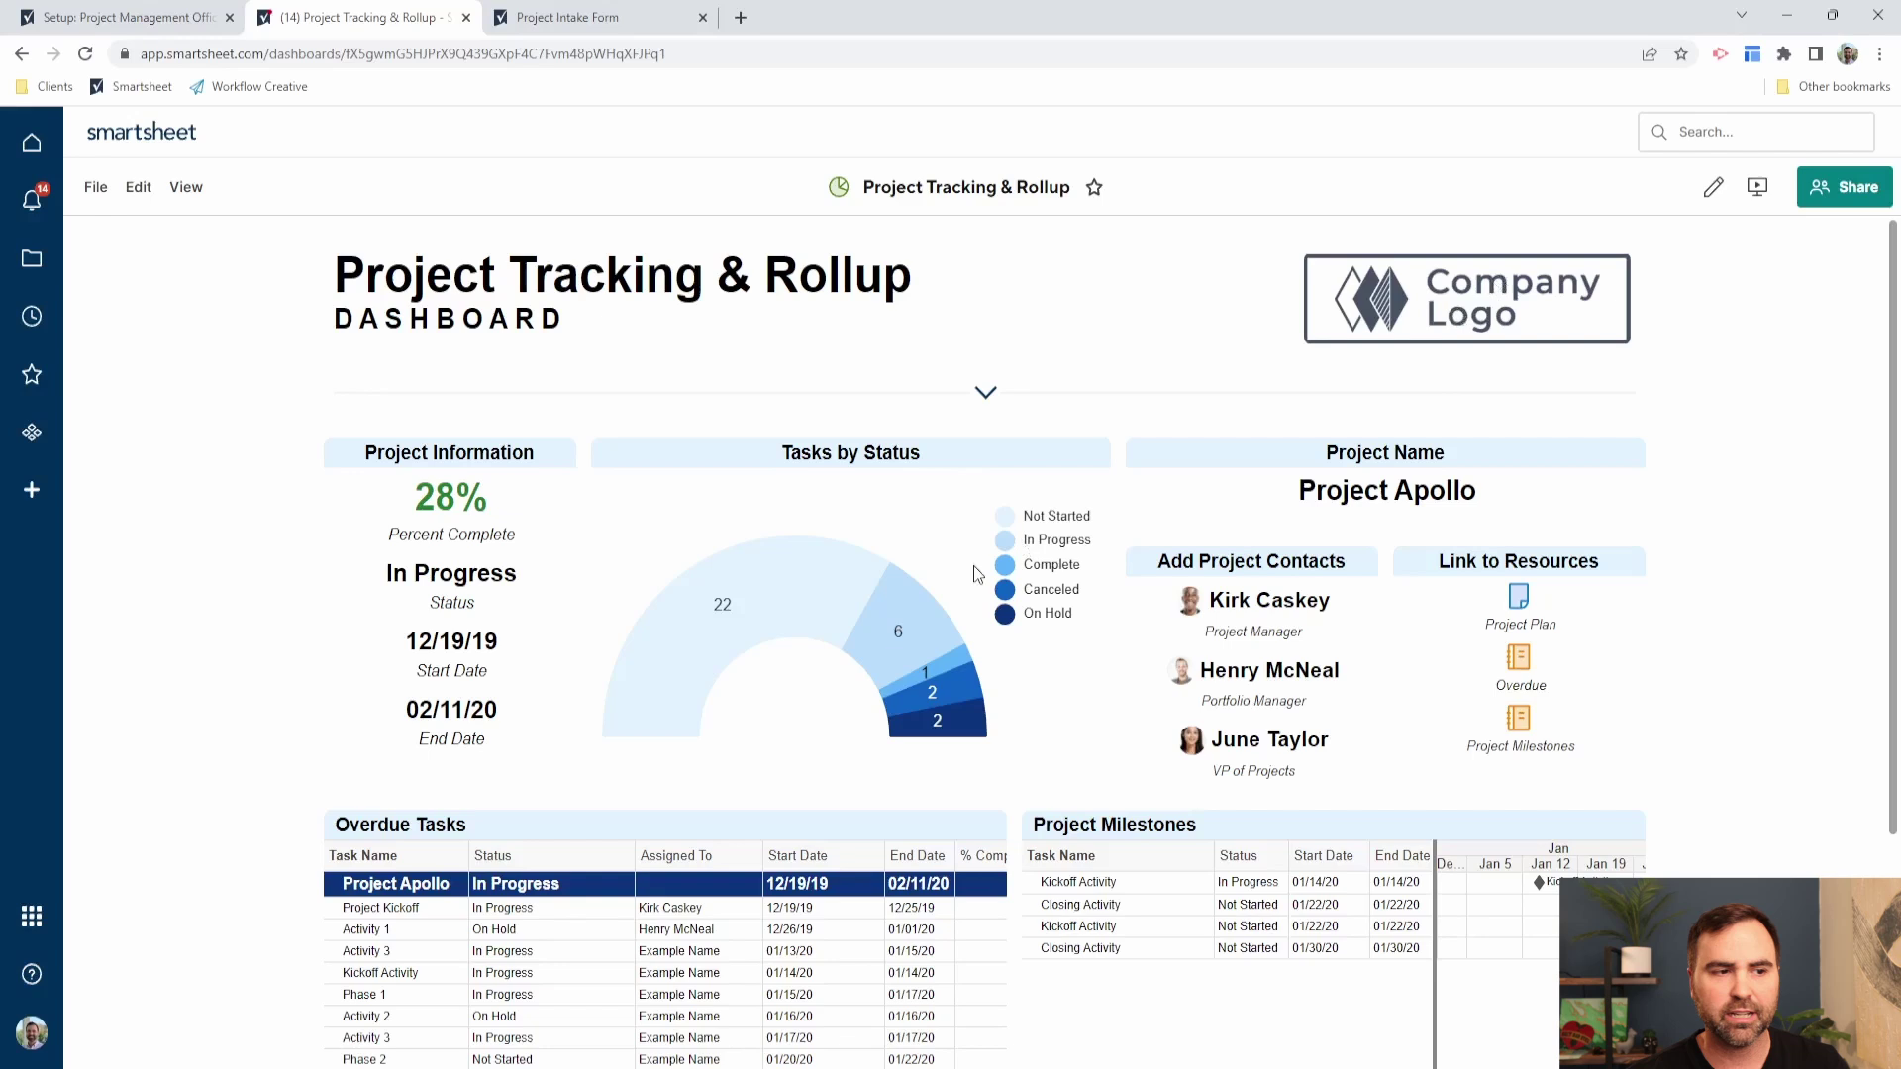
pyautogui.moveTo(777, 622)
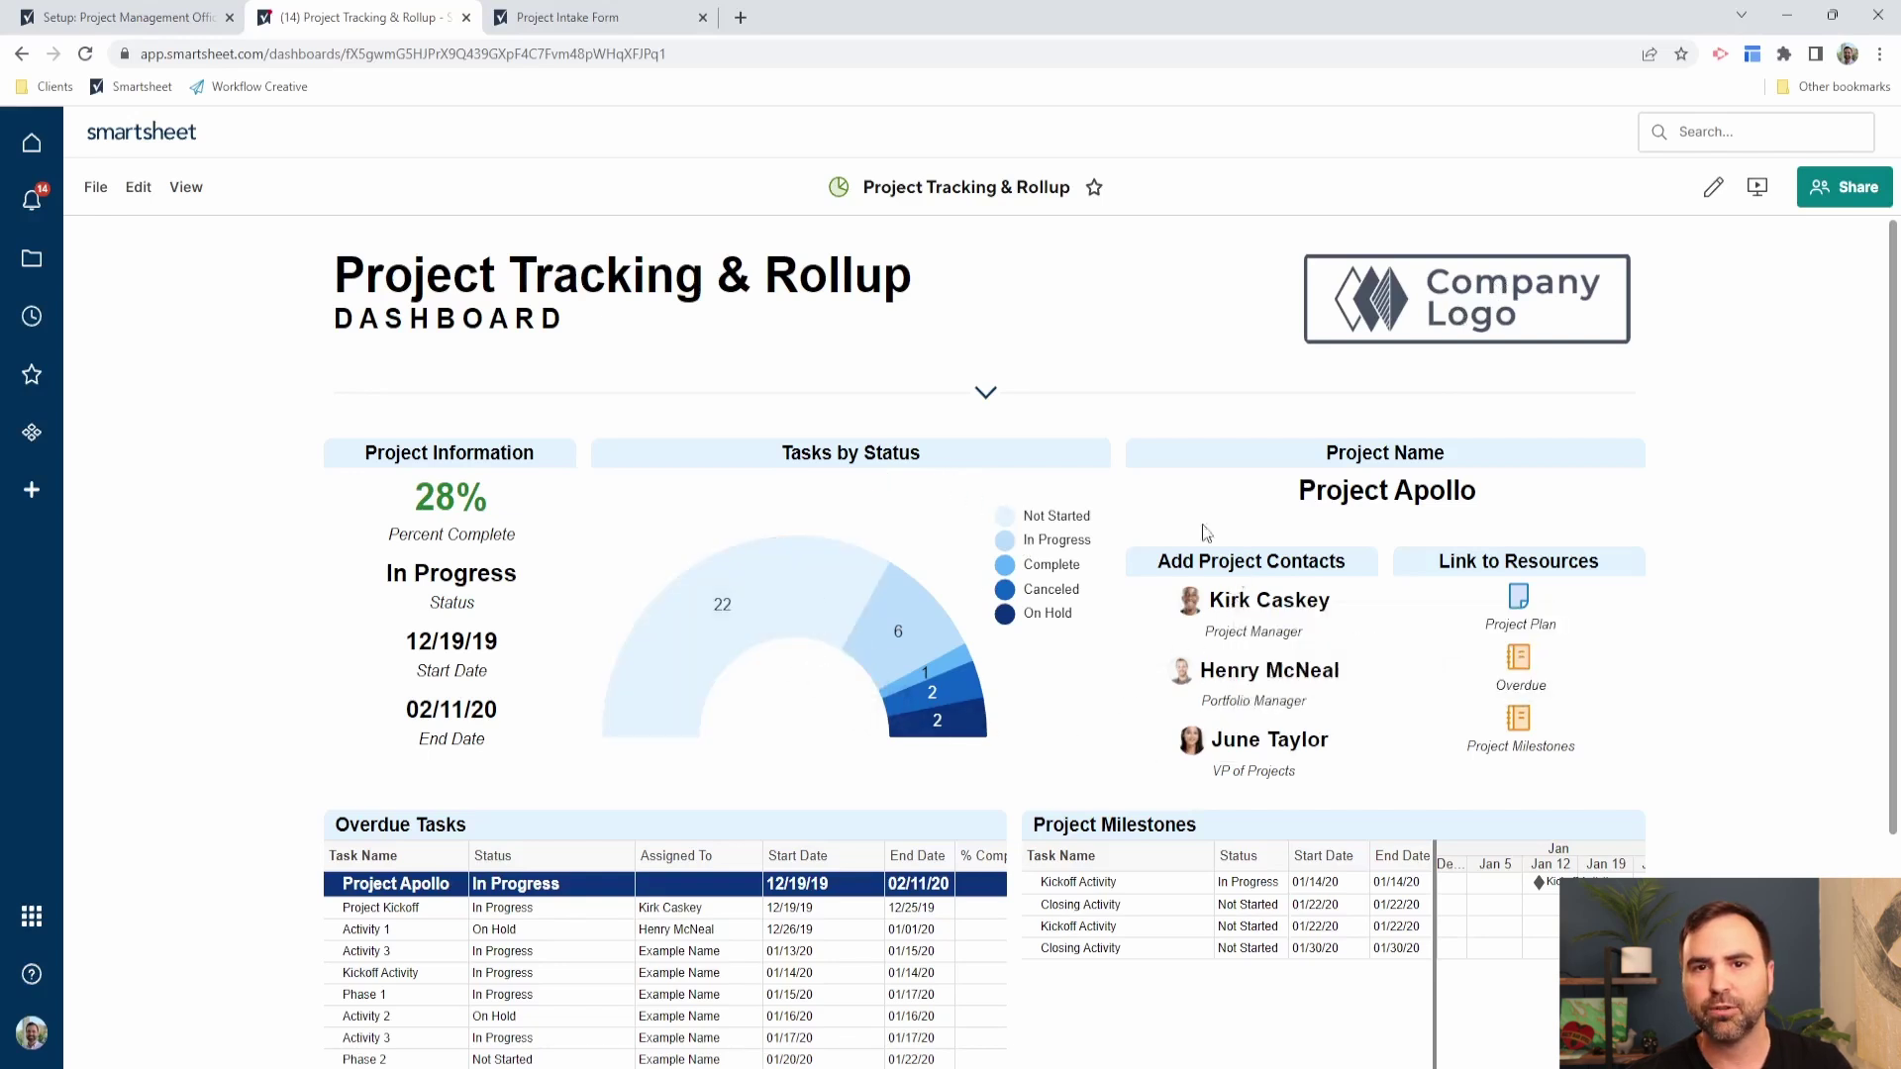
pyautogui.moveTo(857, 578)
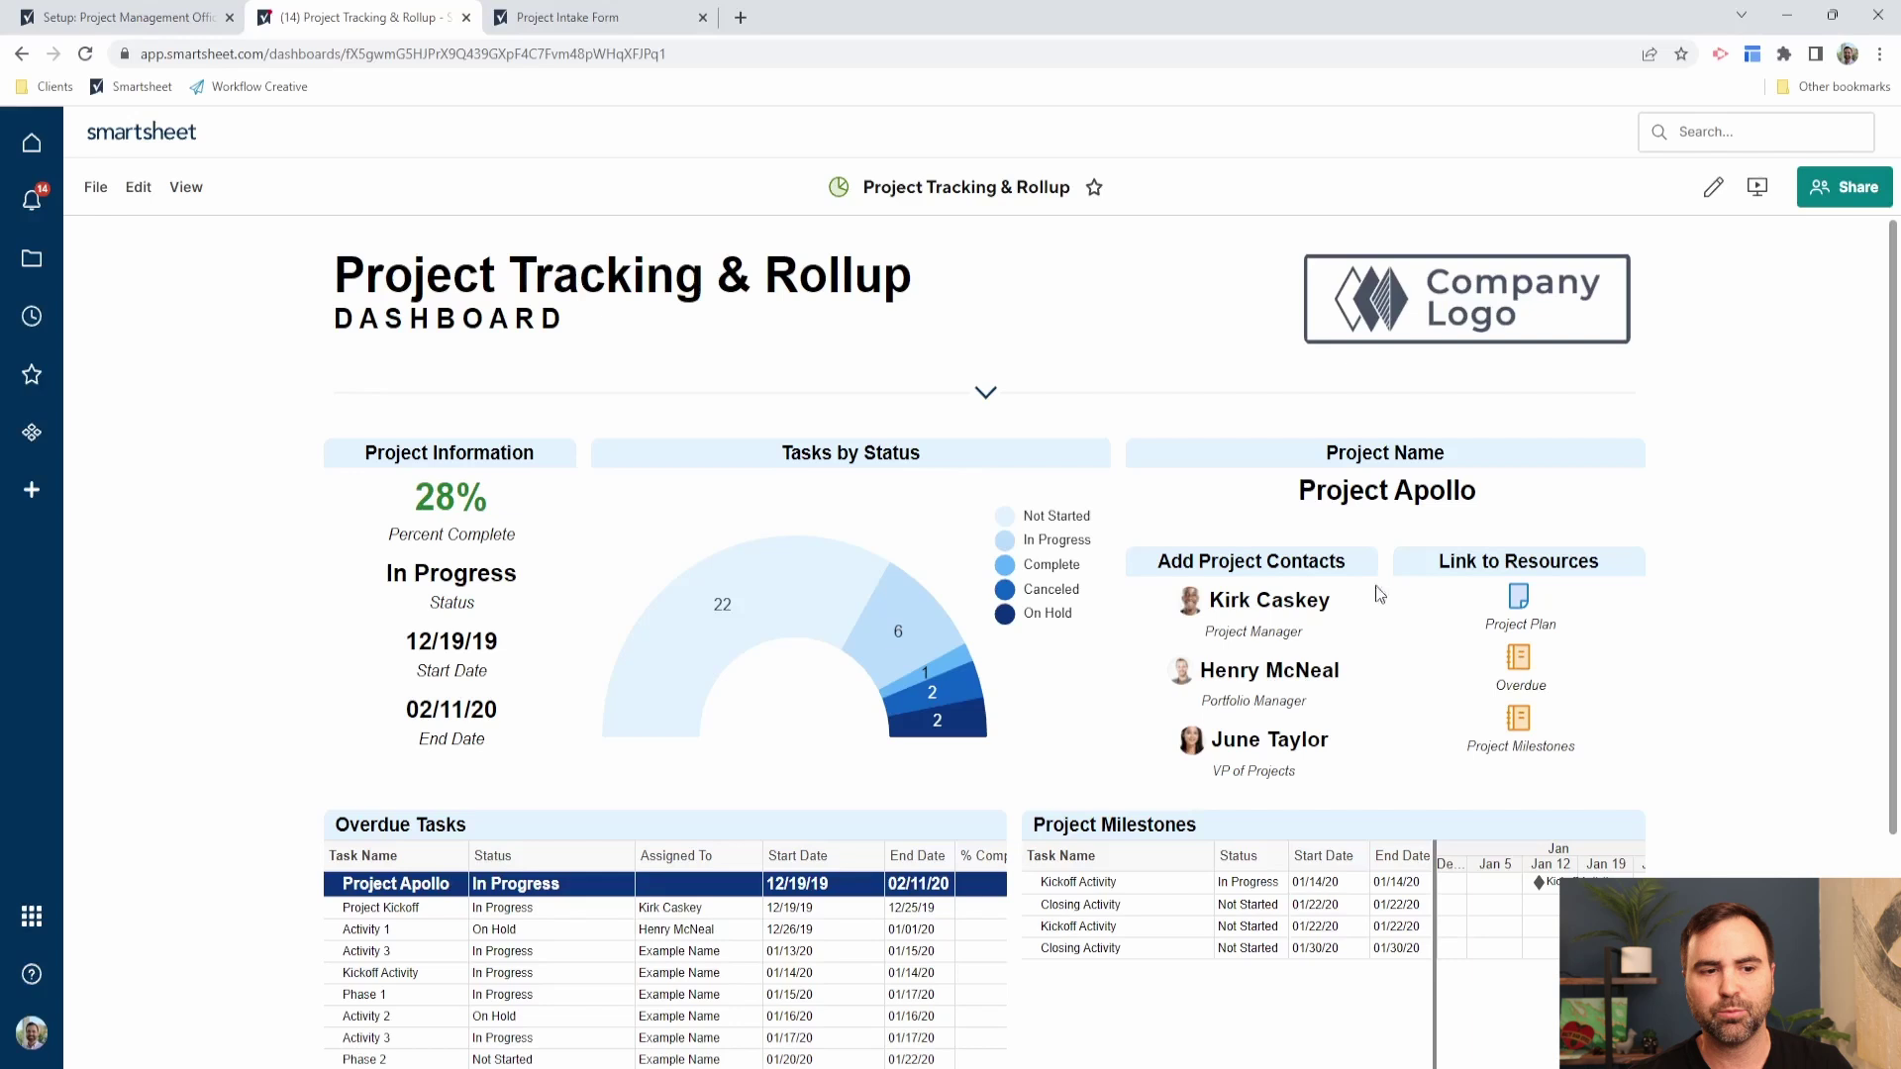
pyautogui.moveTo(1312, 636)
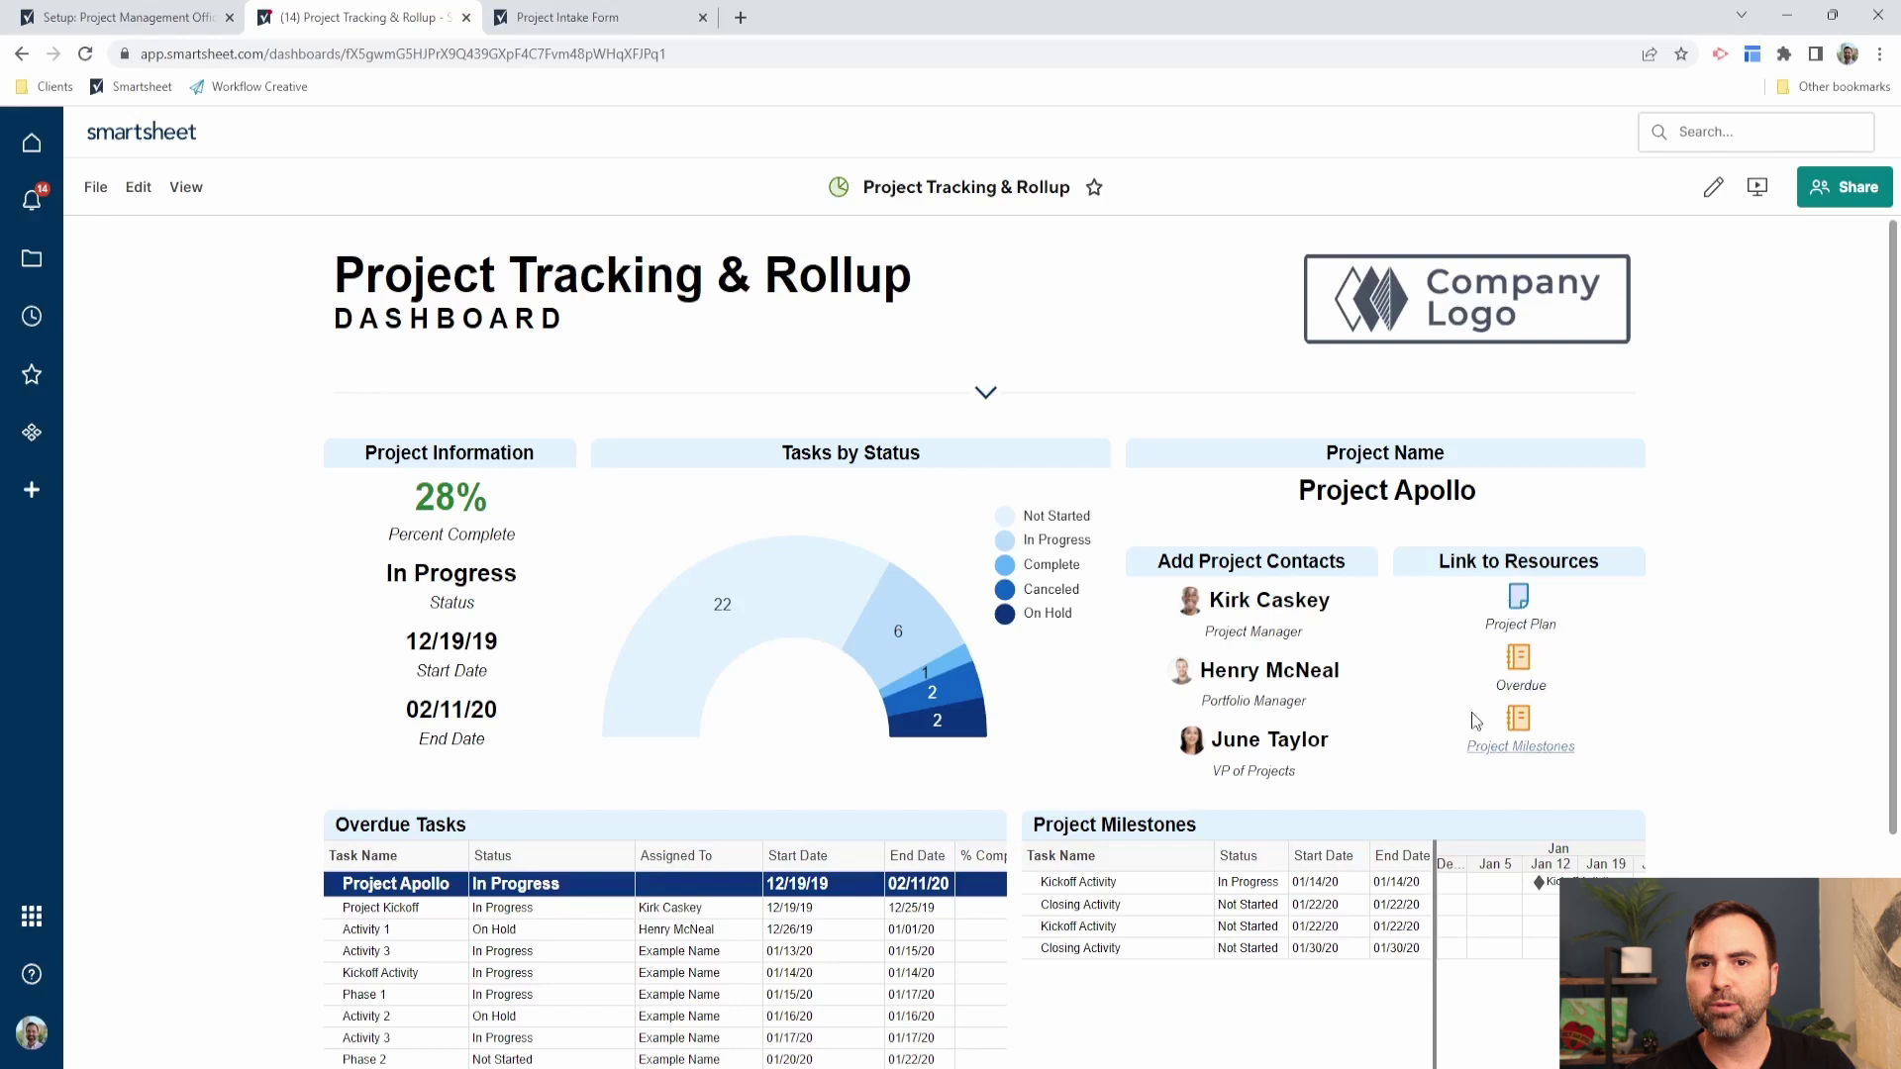
pyautogui.moveTo(940, 729)
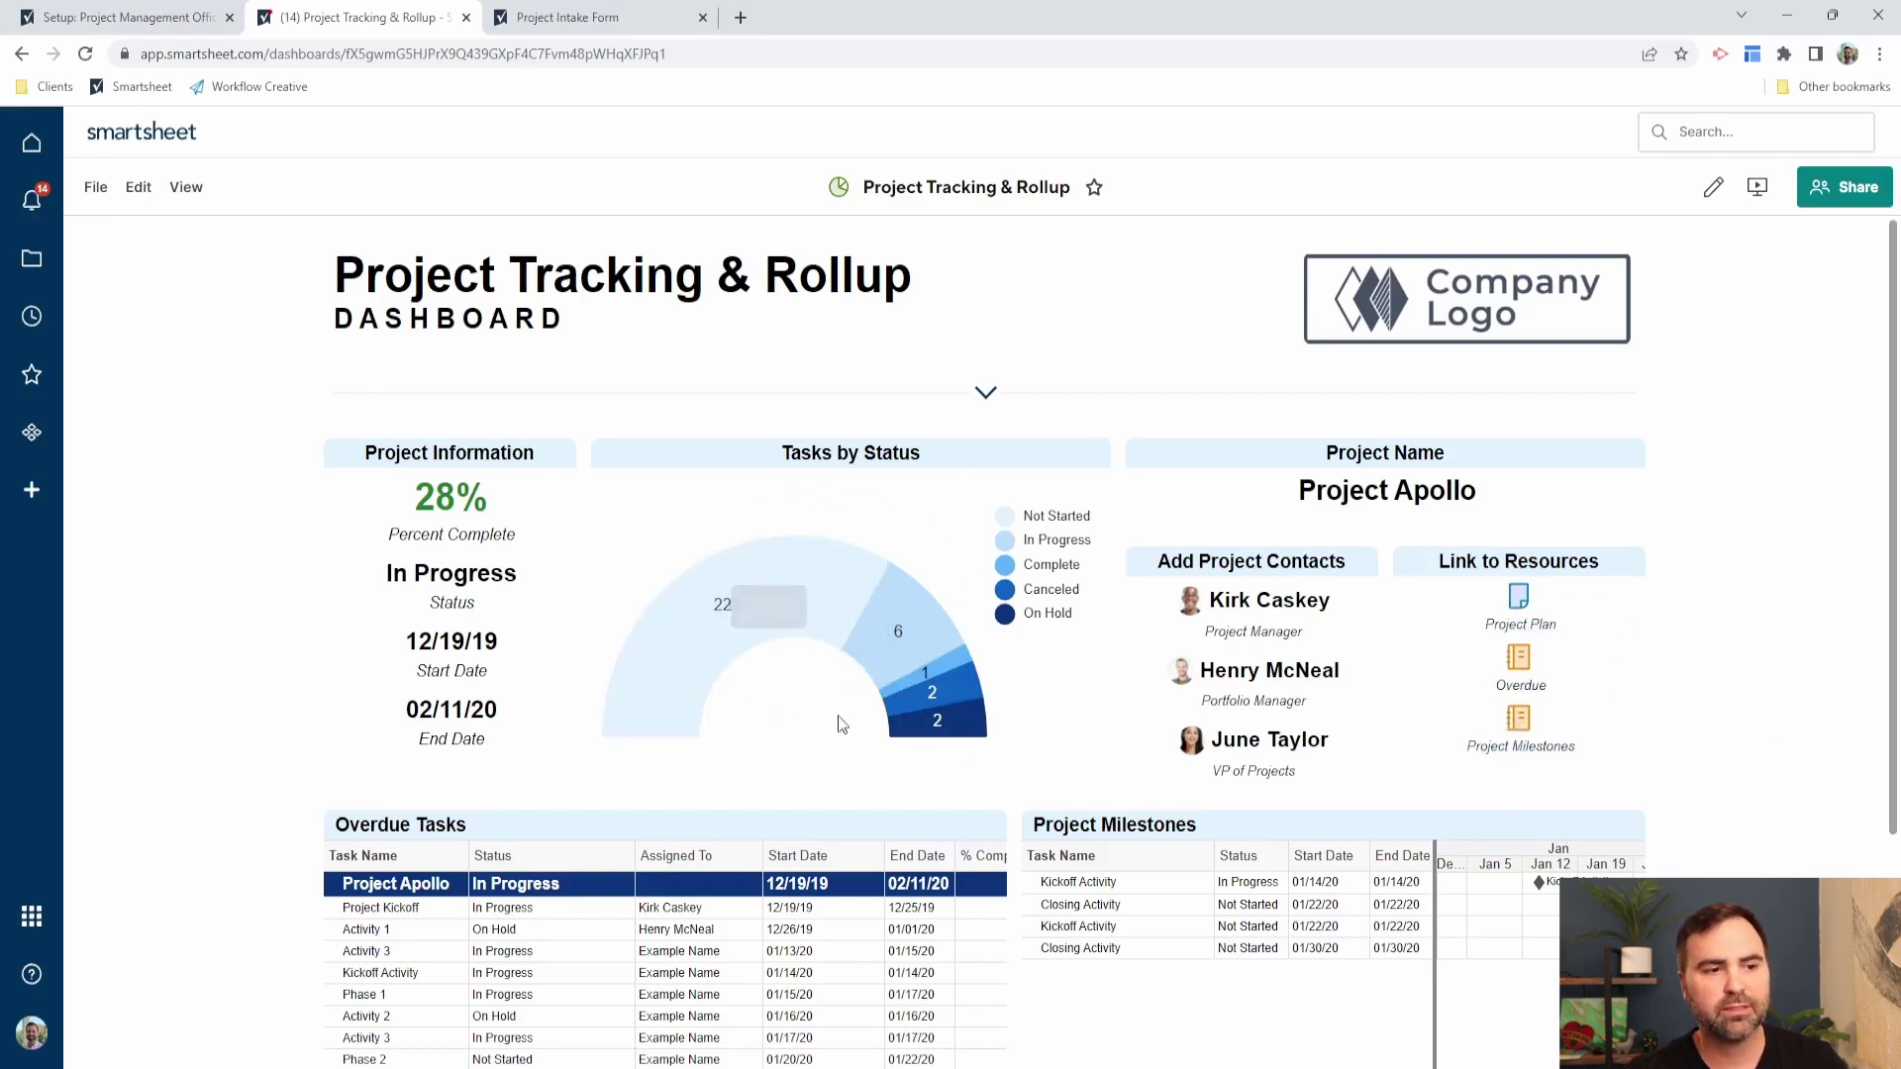
pyautogui.moveTo(754, 566)
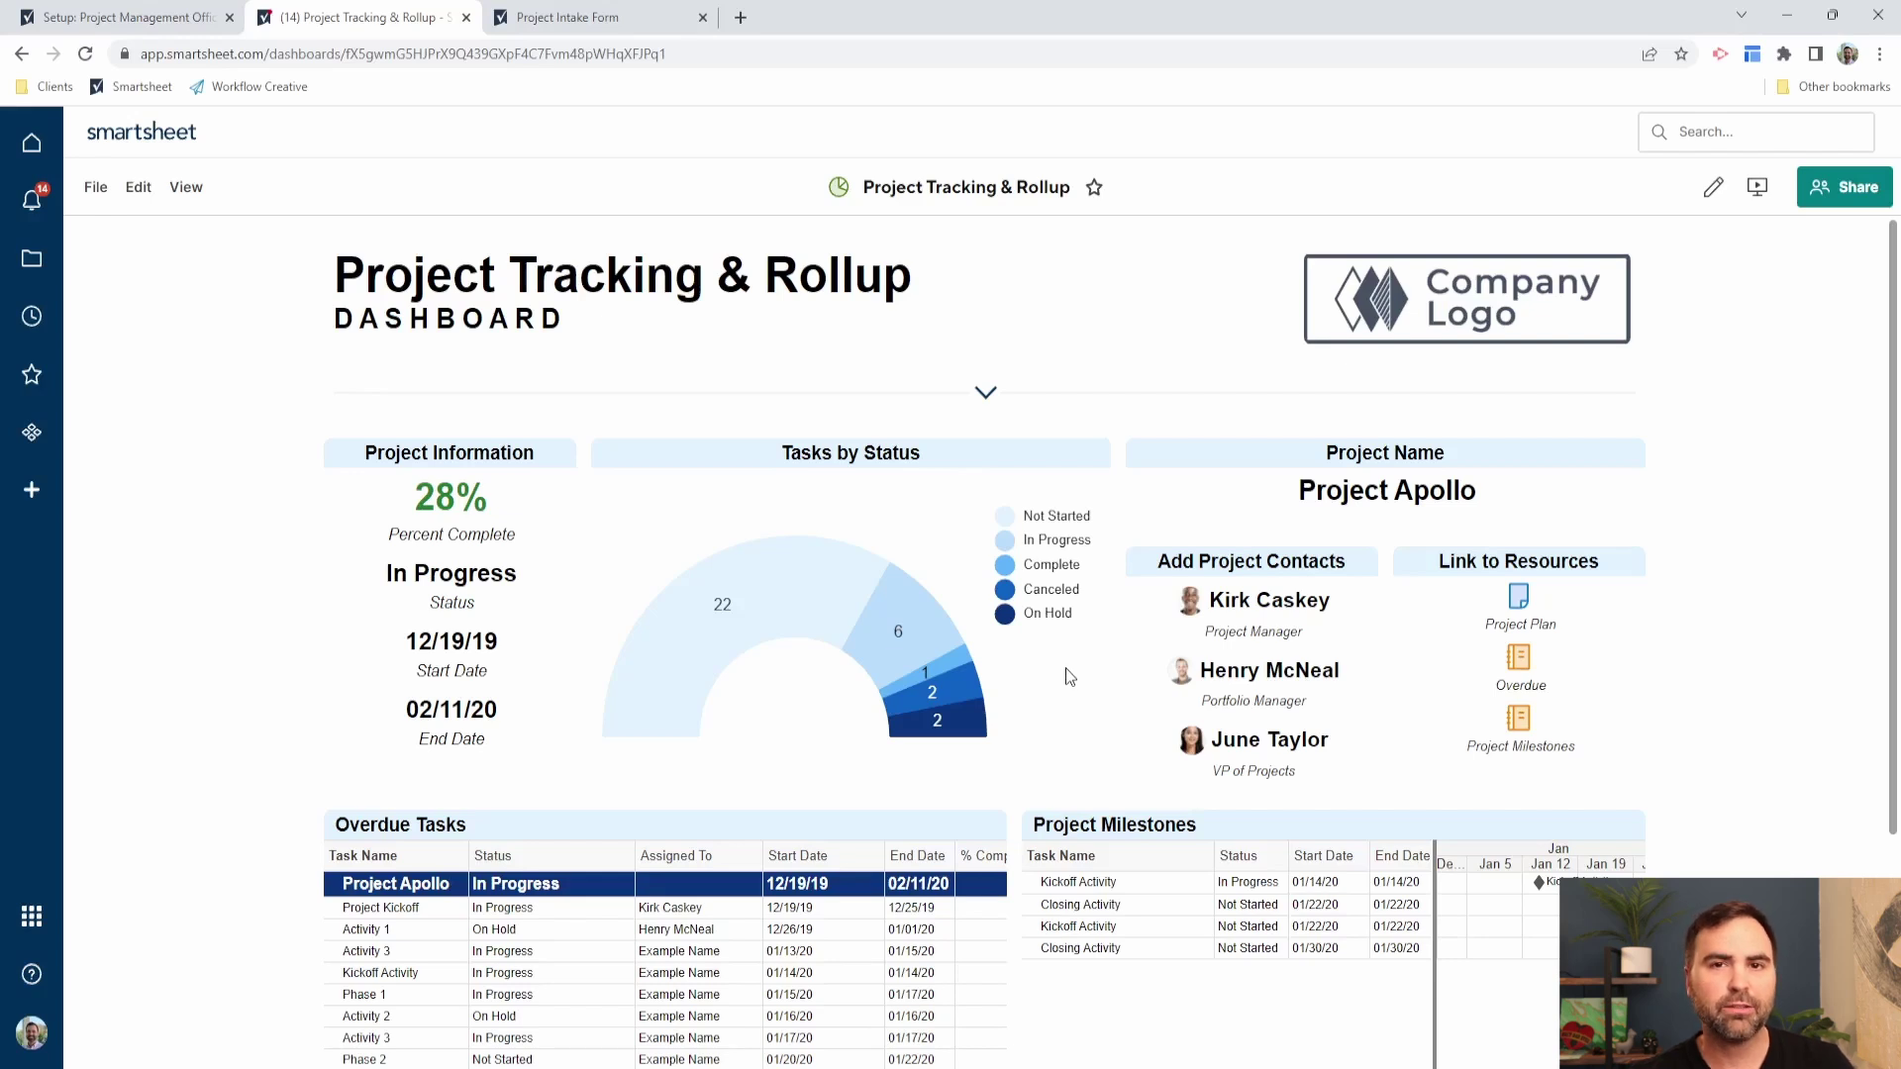
# Step: Exclude Not Started and In Progress from the Tasks by Status chart, leaving Complete, Canceled and On Hold
pyautogui.click(1055, 518)
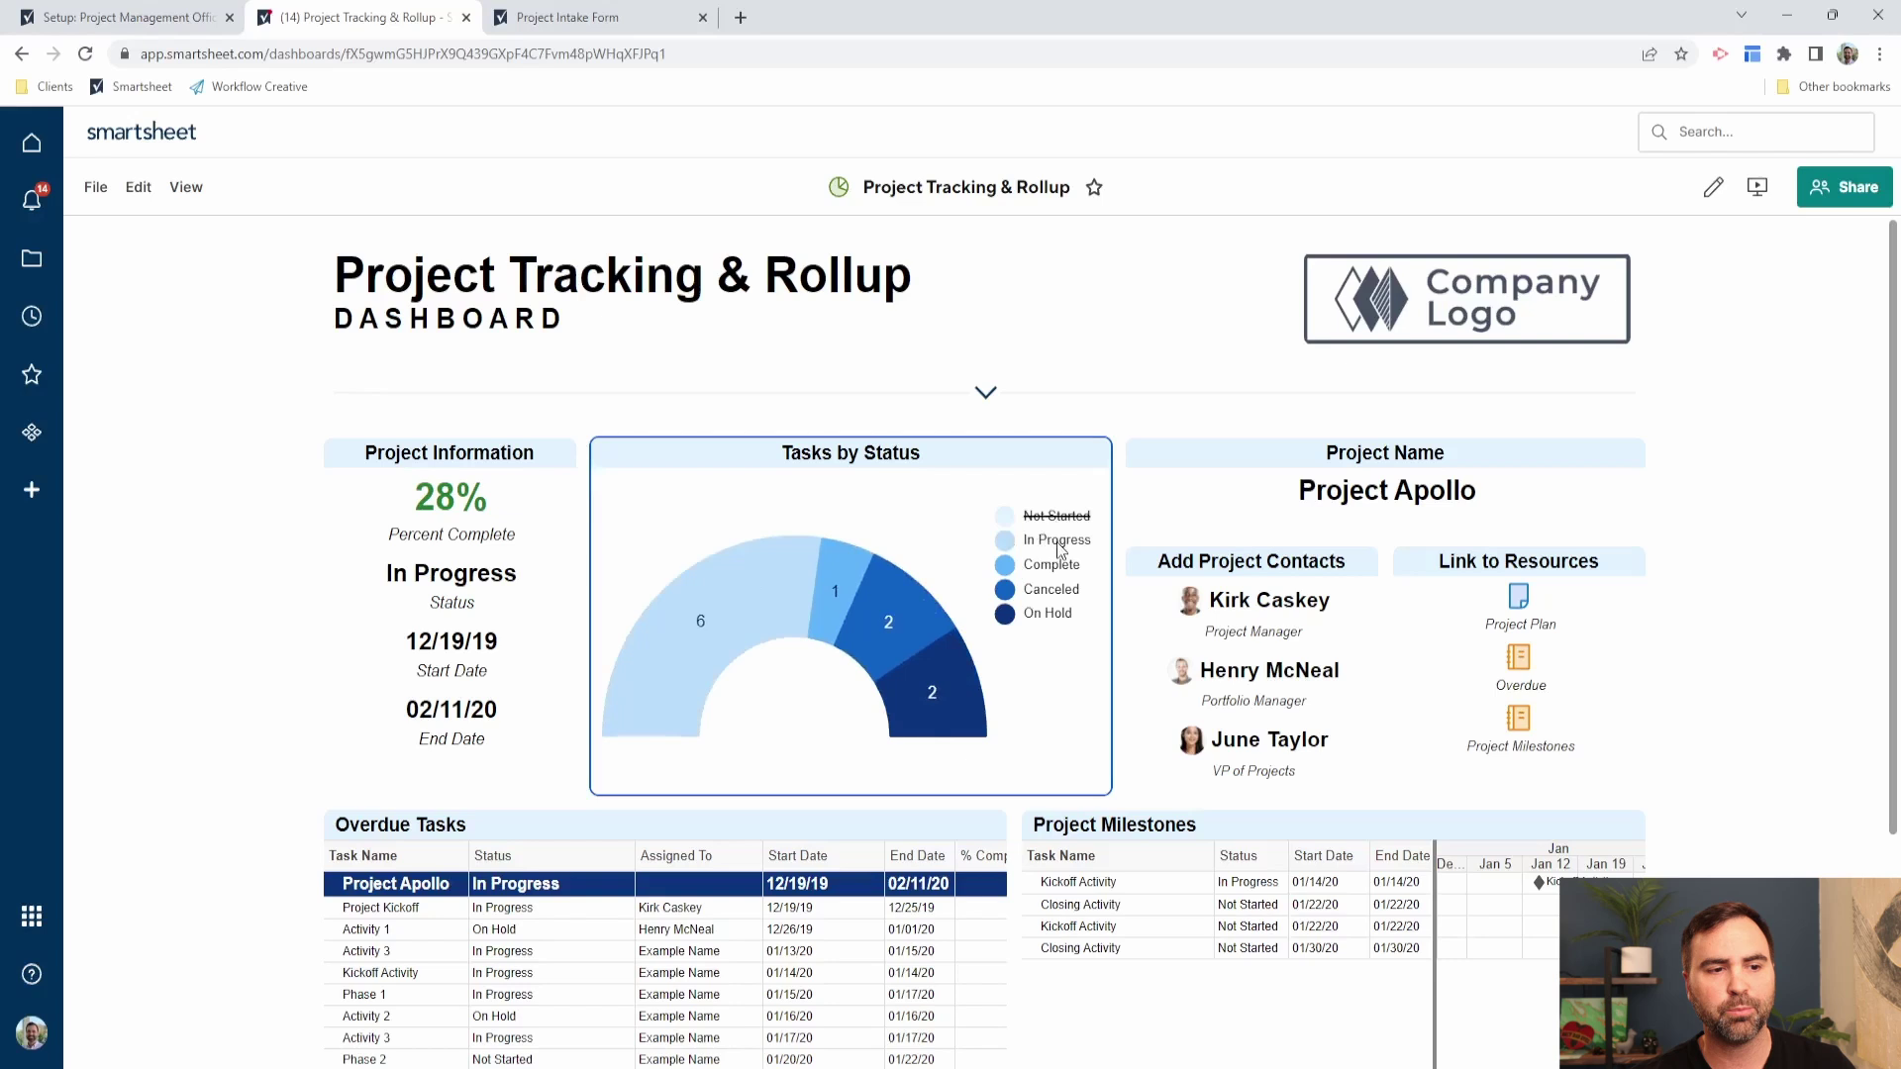
pyautogui.click(1066, 541)
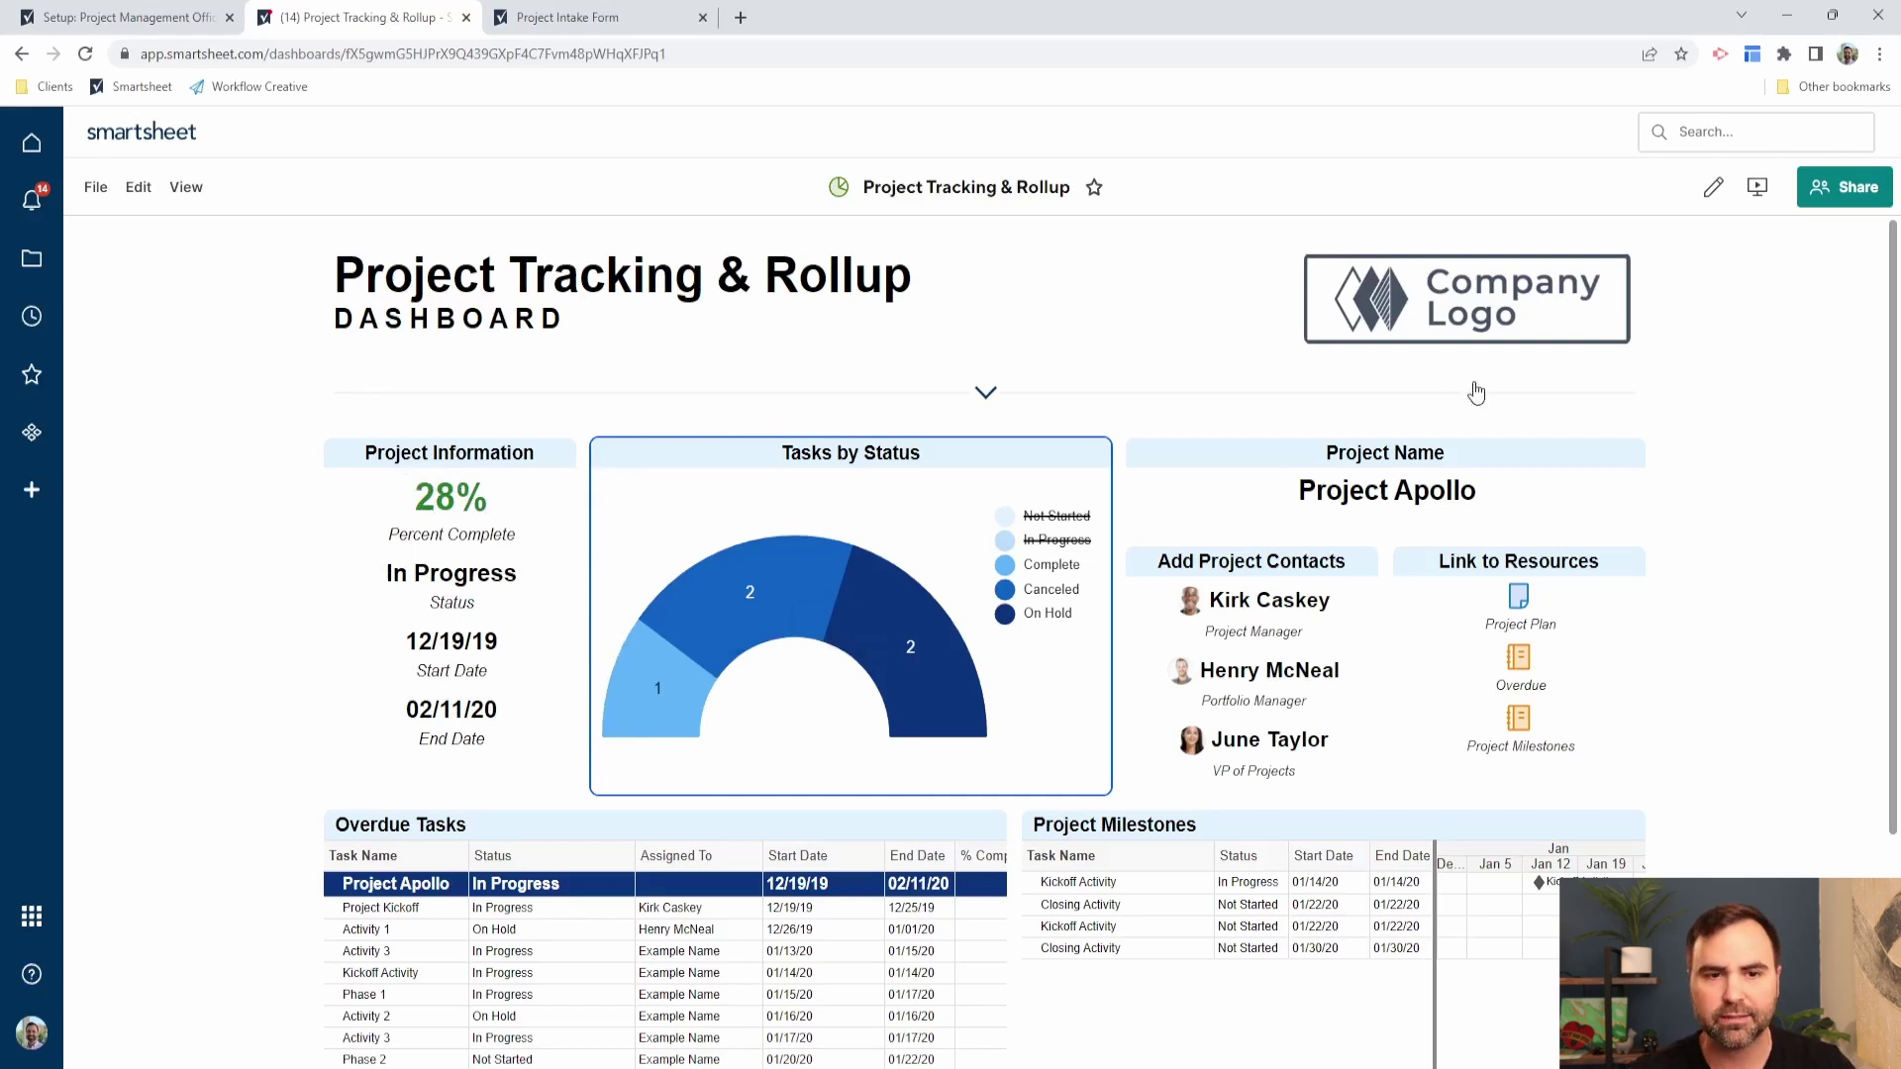
pyautogui.scroll(-3, 1615, 448)
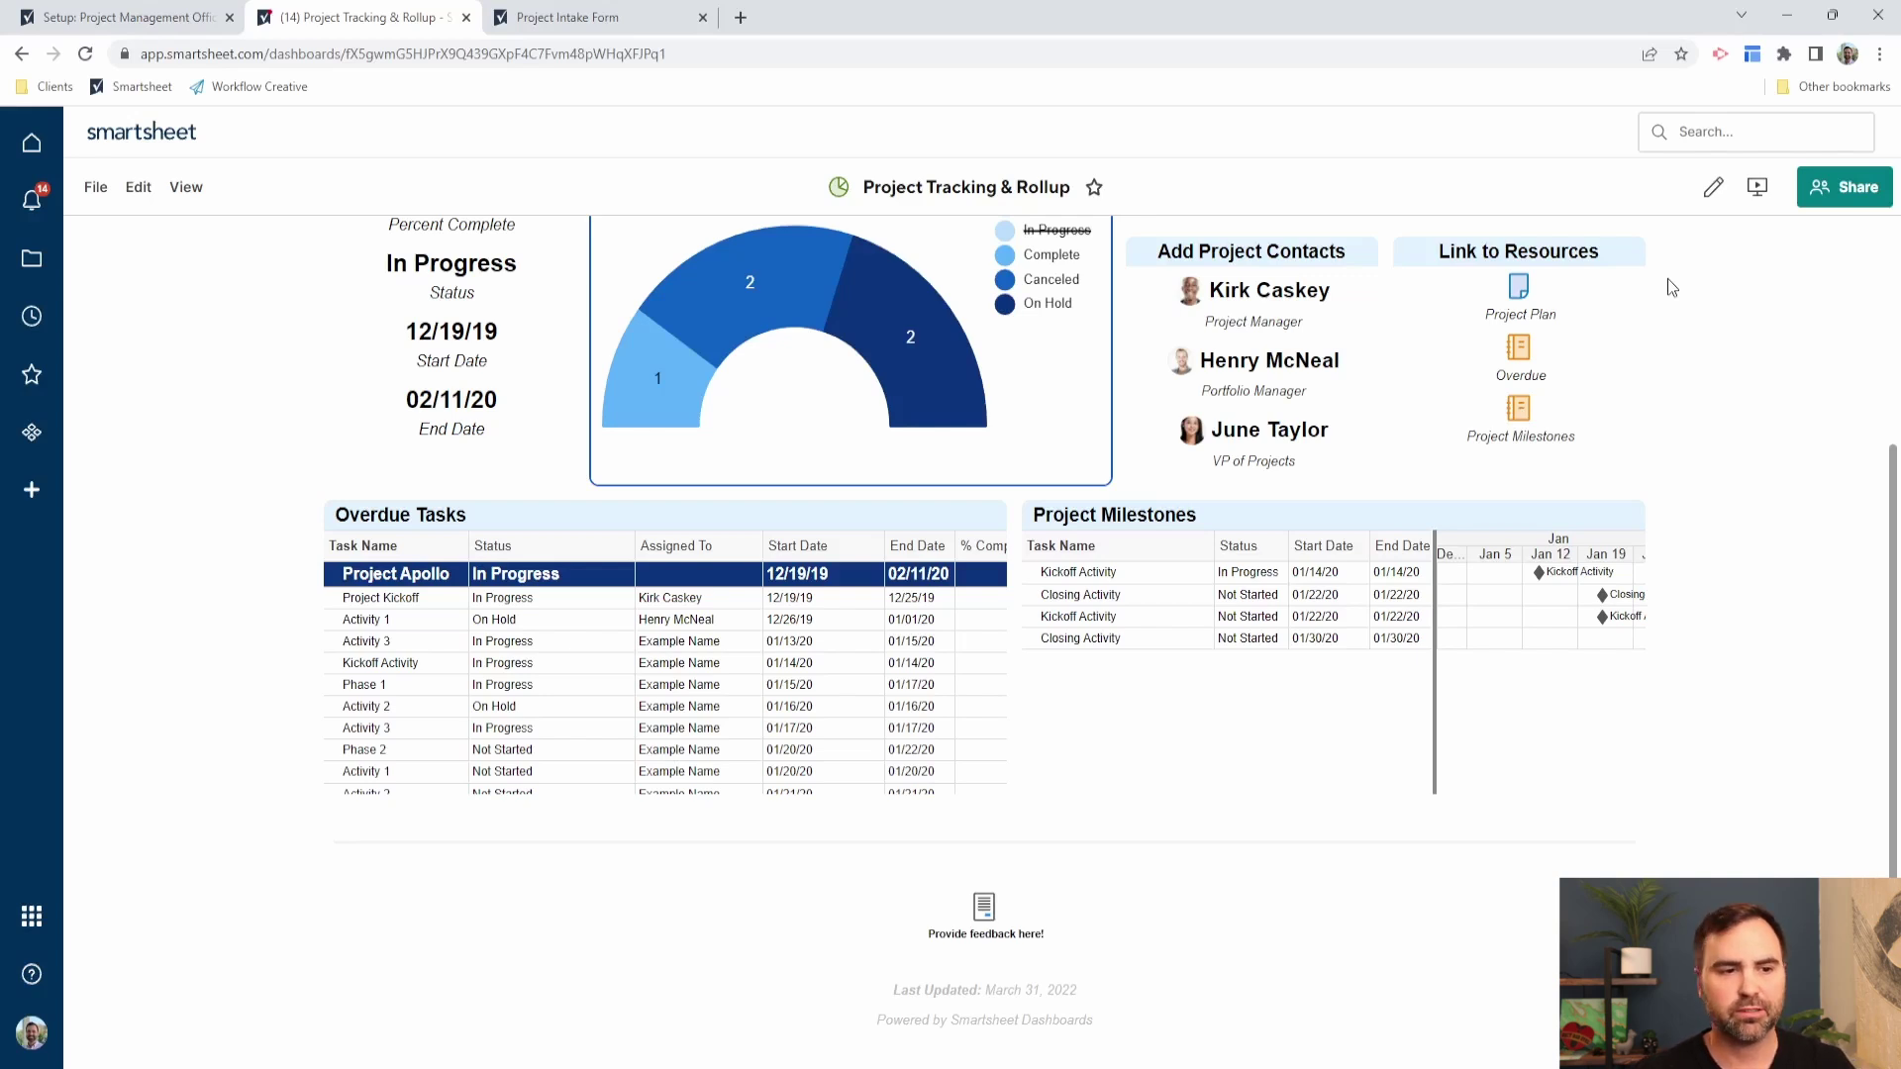
# Step: Switch to the Setup: Project Management Office tab to view the PMO workflow diagram
pyautogui.scroll(-1, 1689, 479)
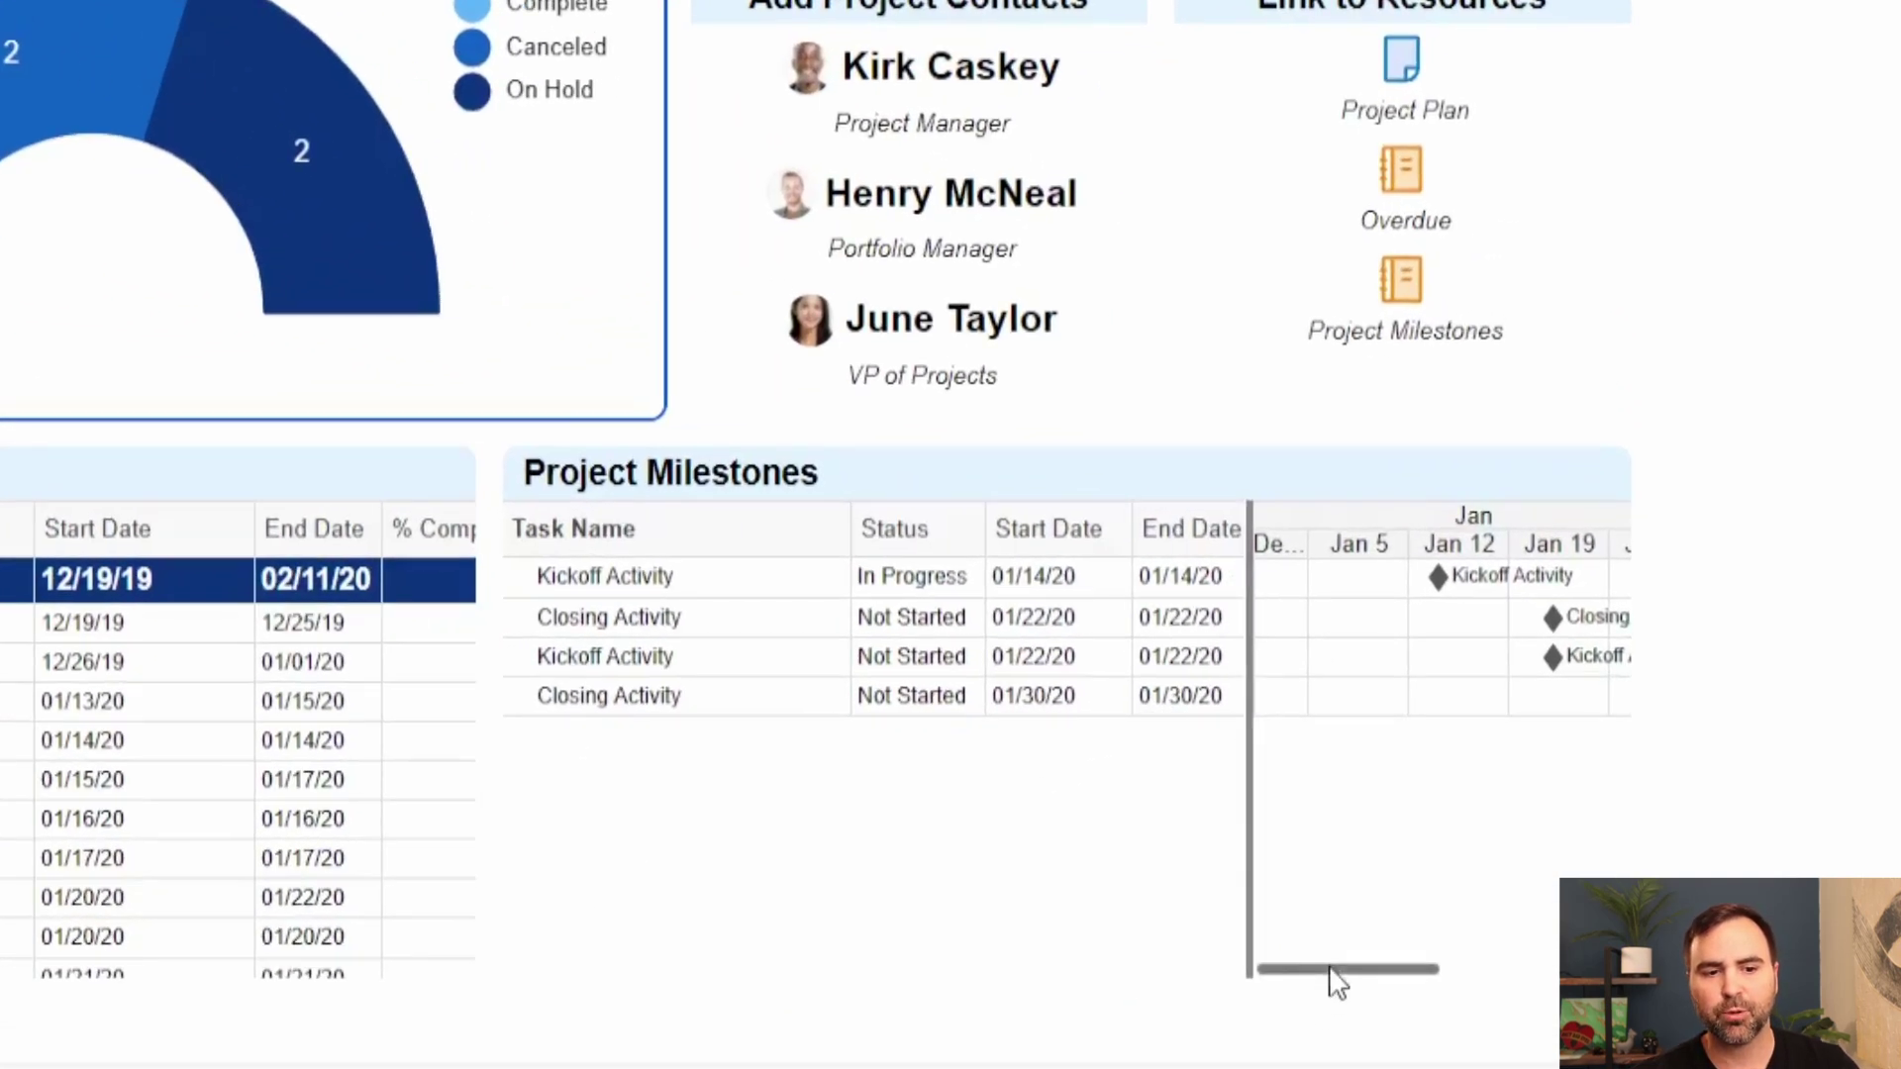
pyautogui.moveTo(1333, 972); pyautogui.dragTo(1303, 1044)
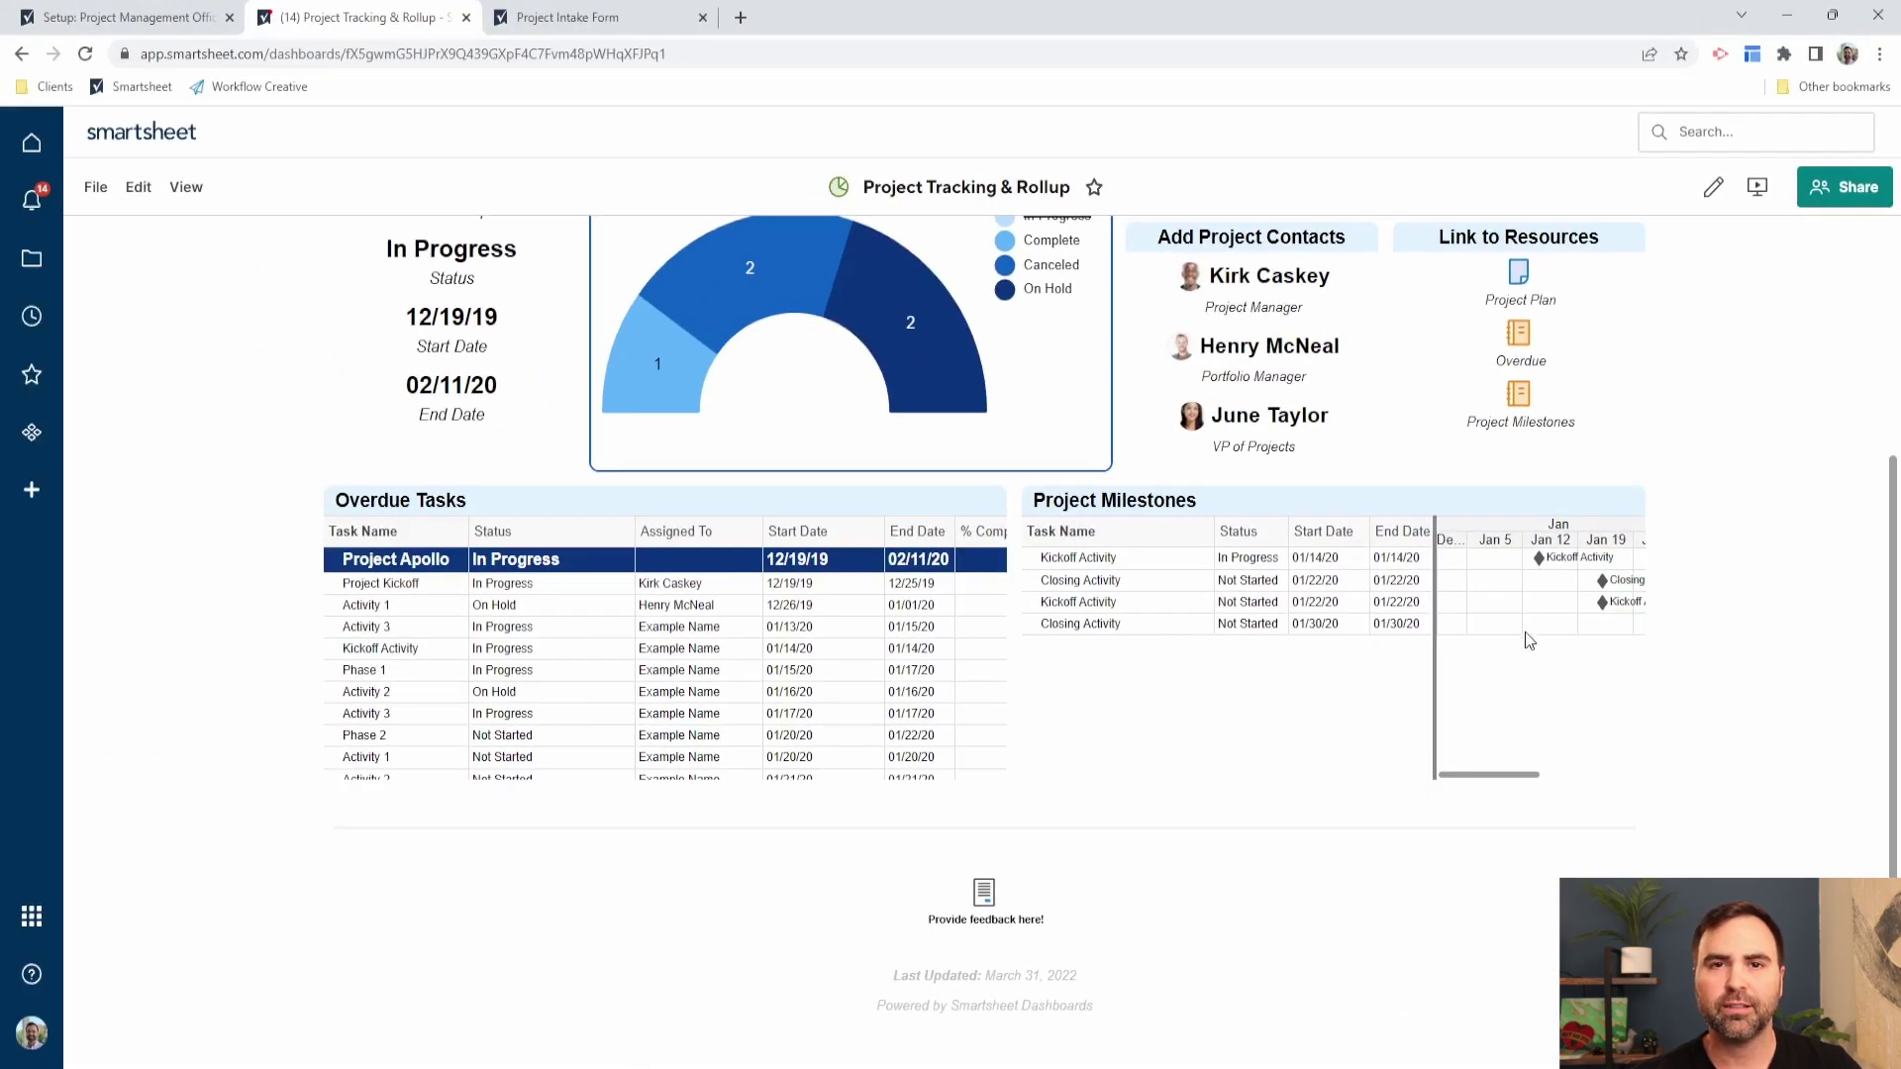
pyautogui.scroll(3, 1686, 657)
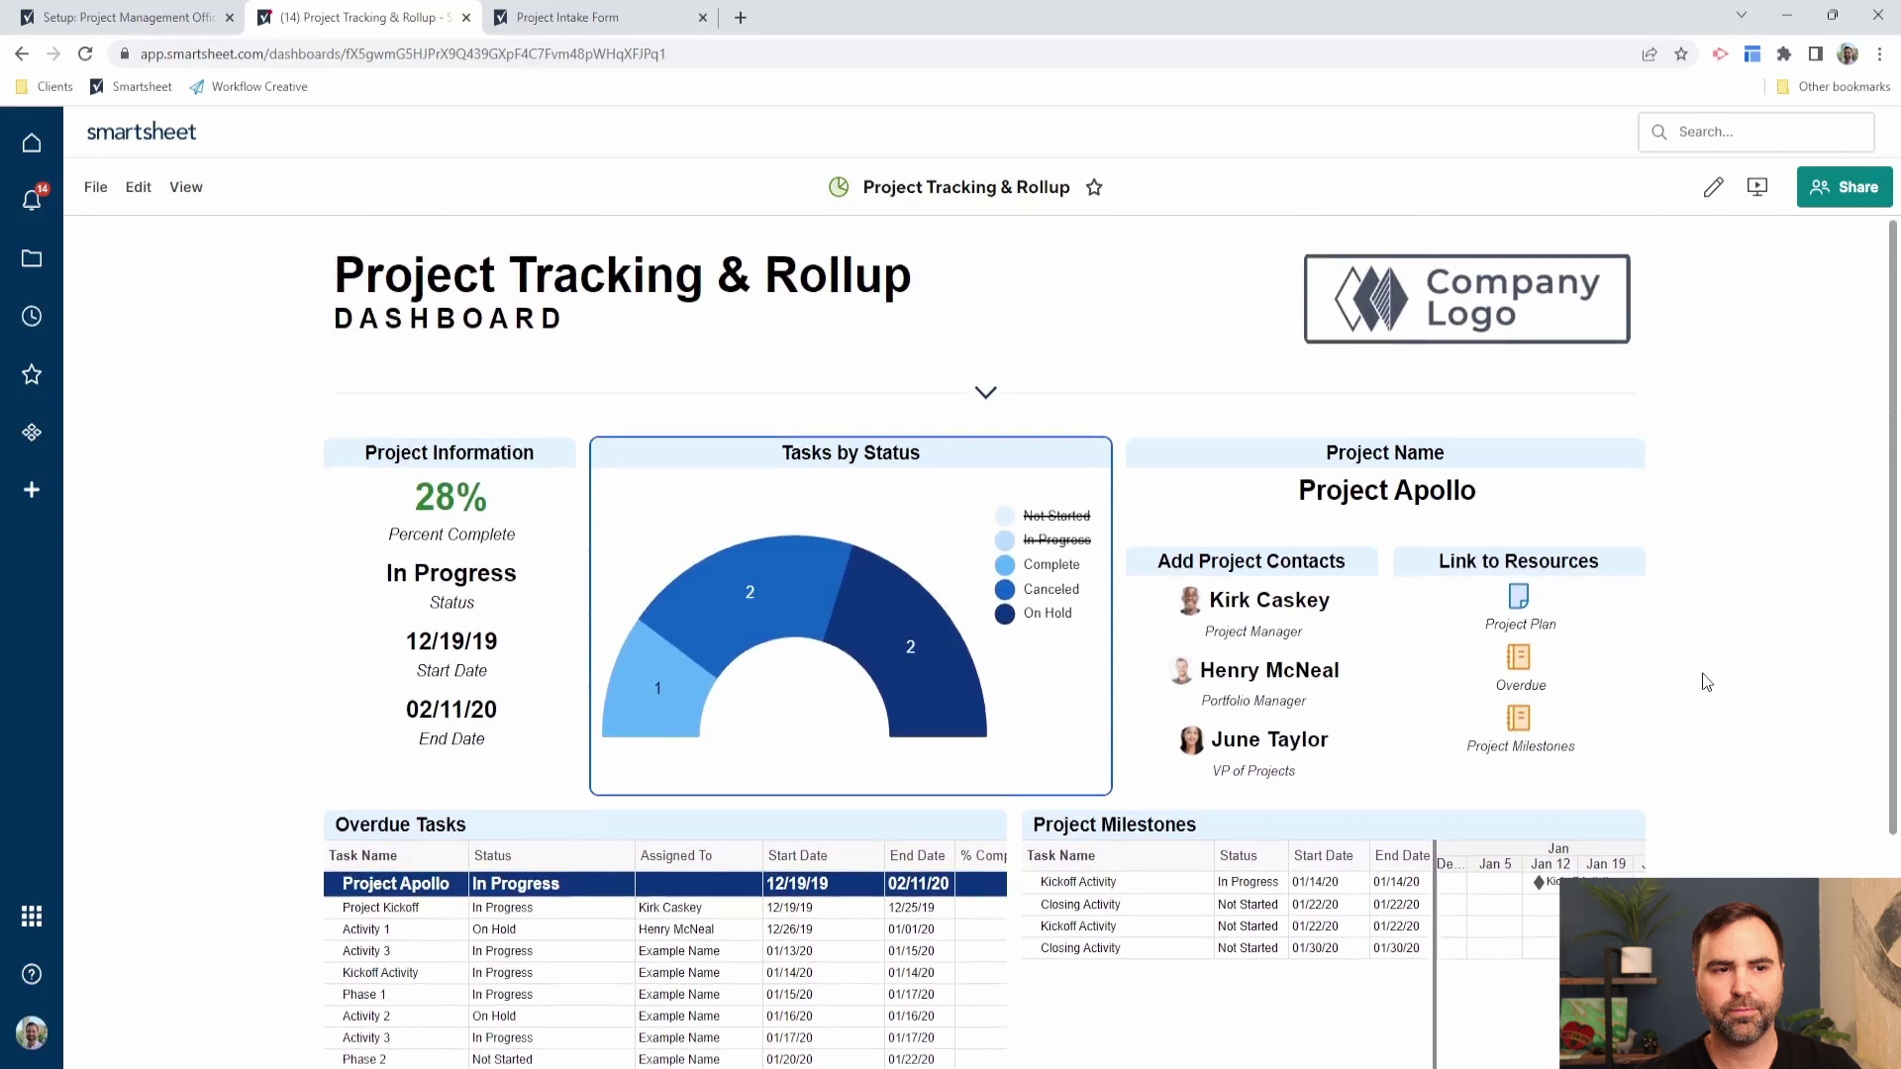
pyautogui.click(149, 12)
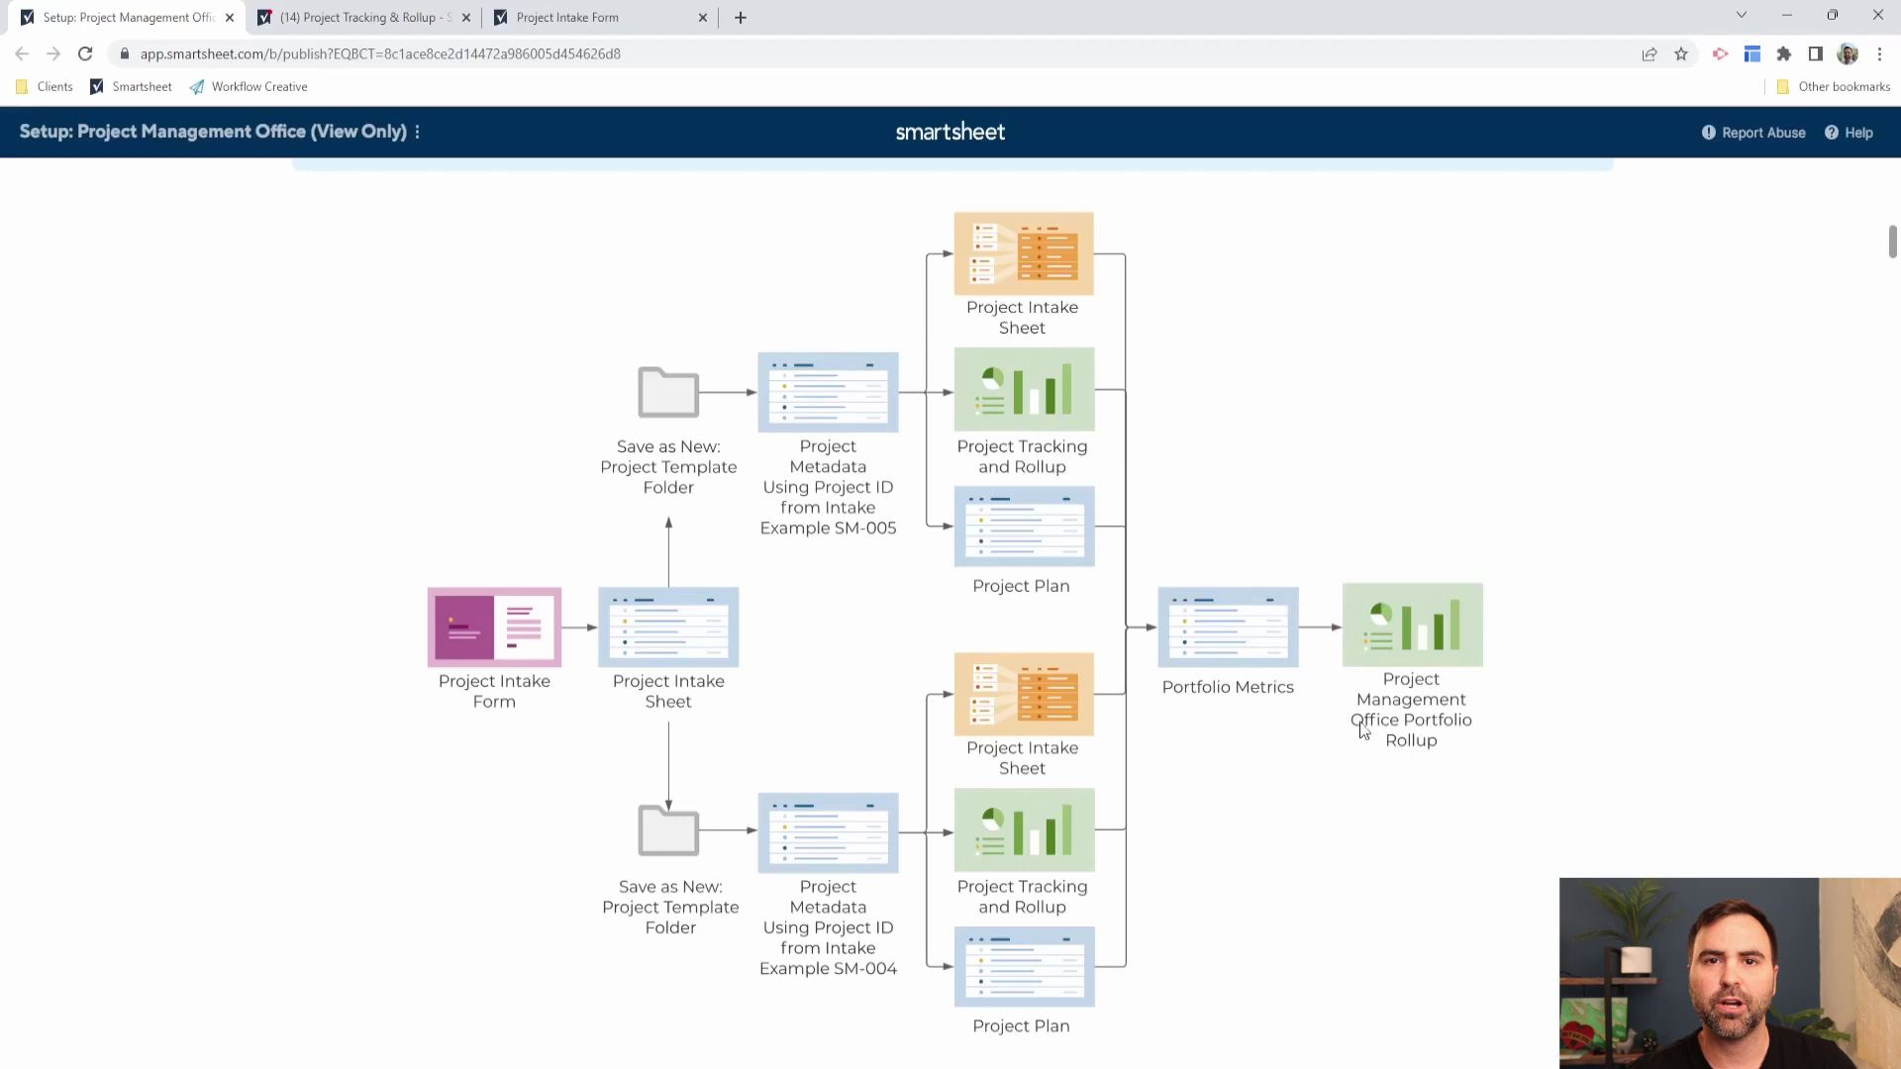
# Step: Go back from the dashboard to the Project Template folder listing and open the Portfolio Level folder
pyautogui.click(327, 17)
pyautogui.click(16, 55)
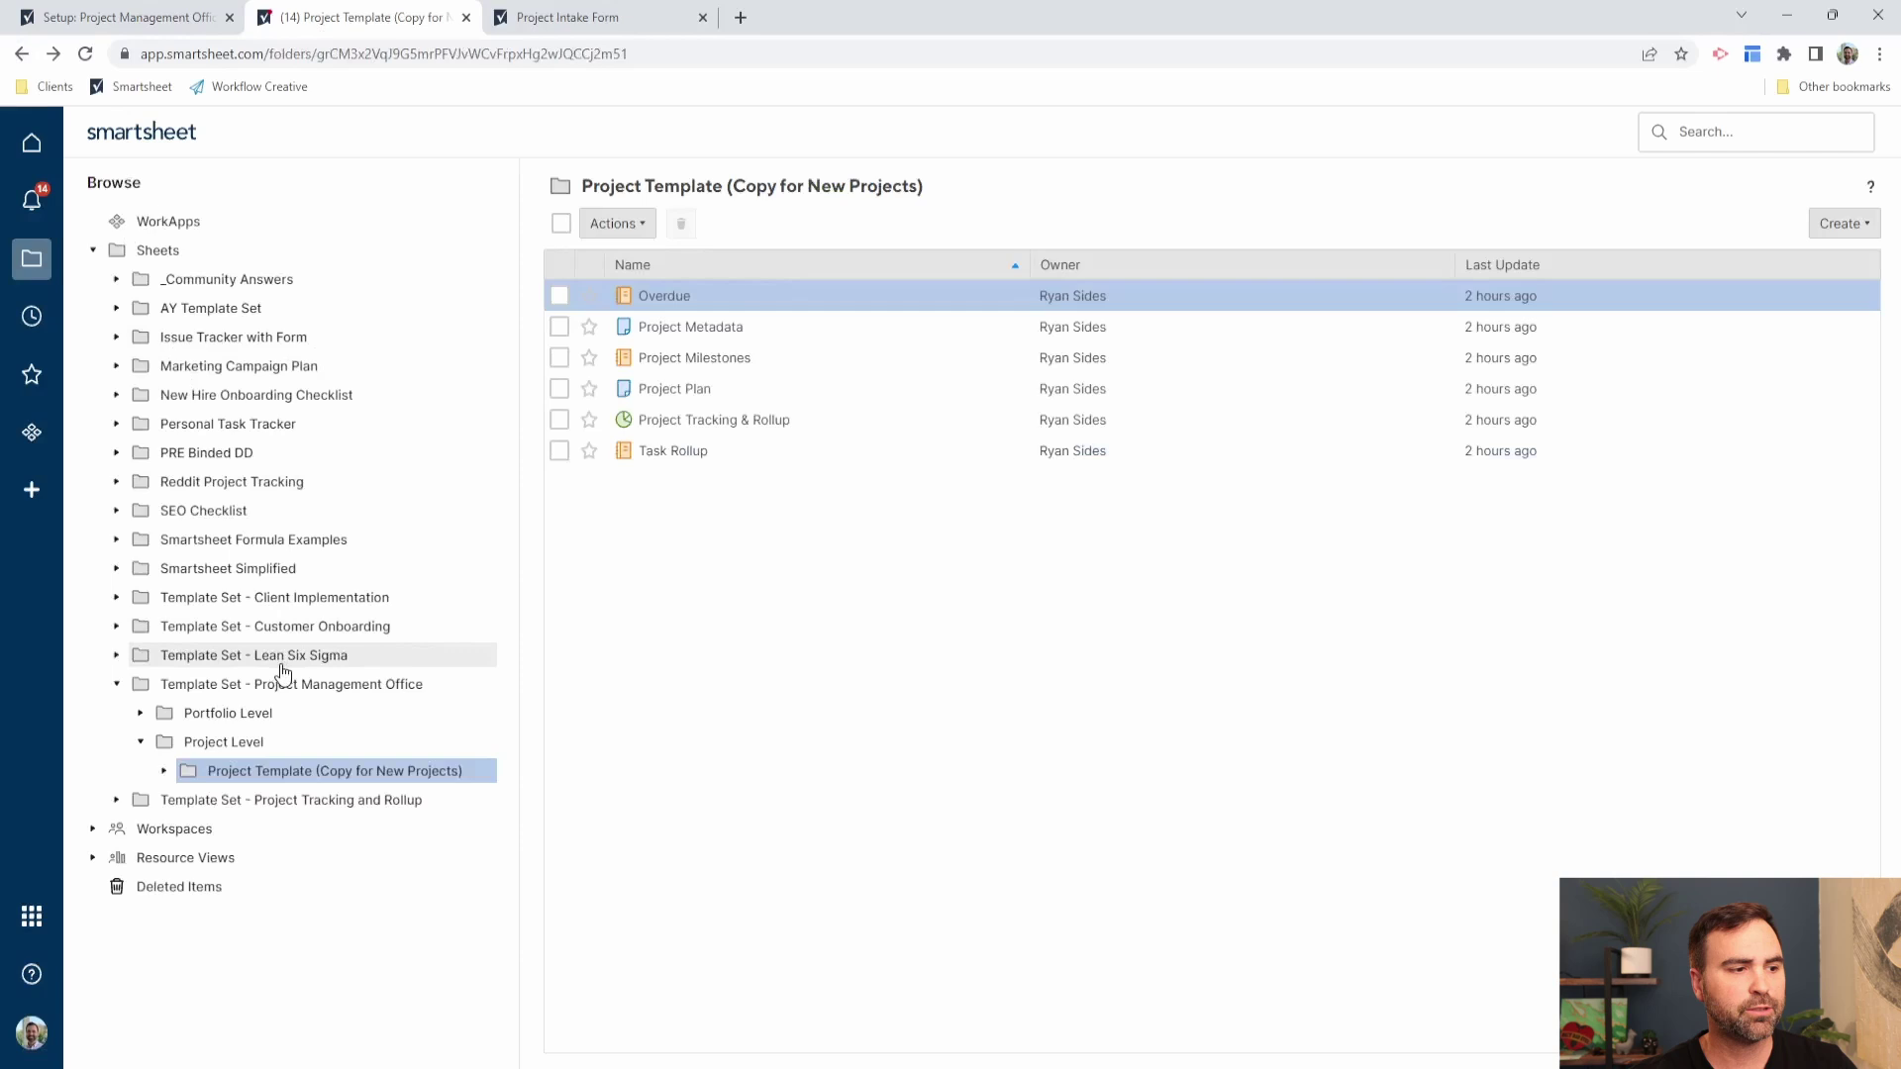
pyautogui.click(260, 719)
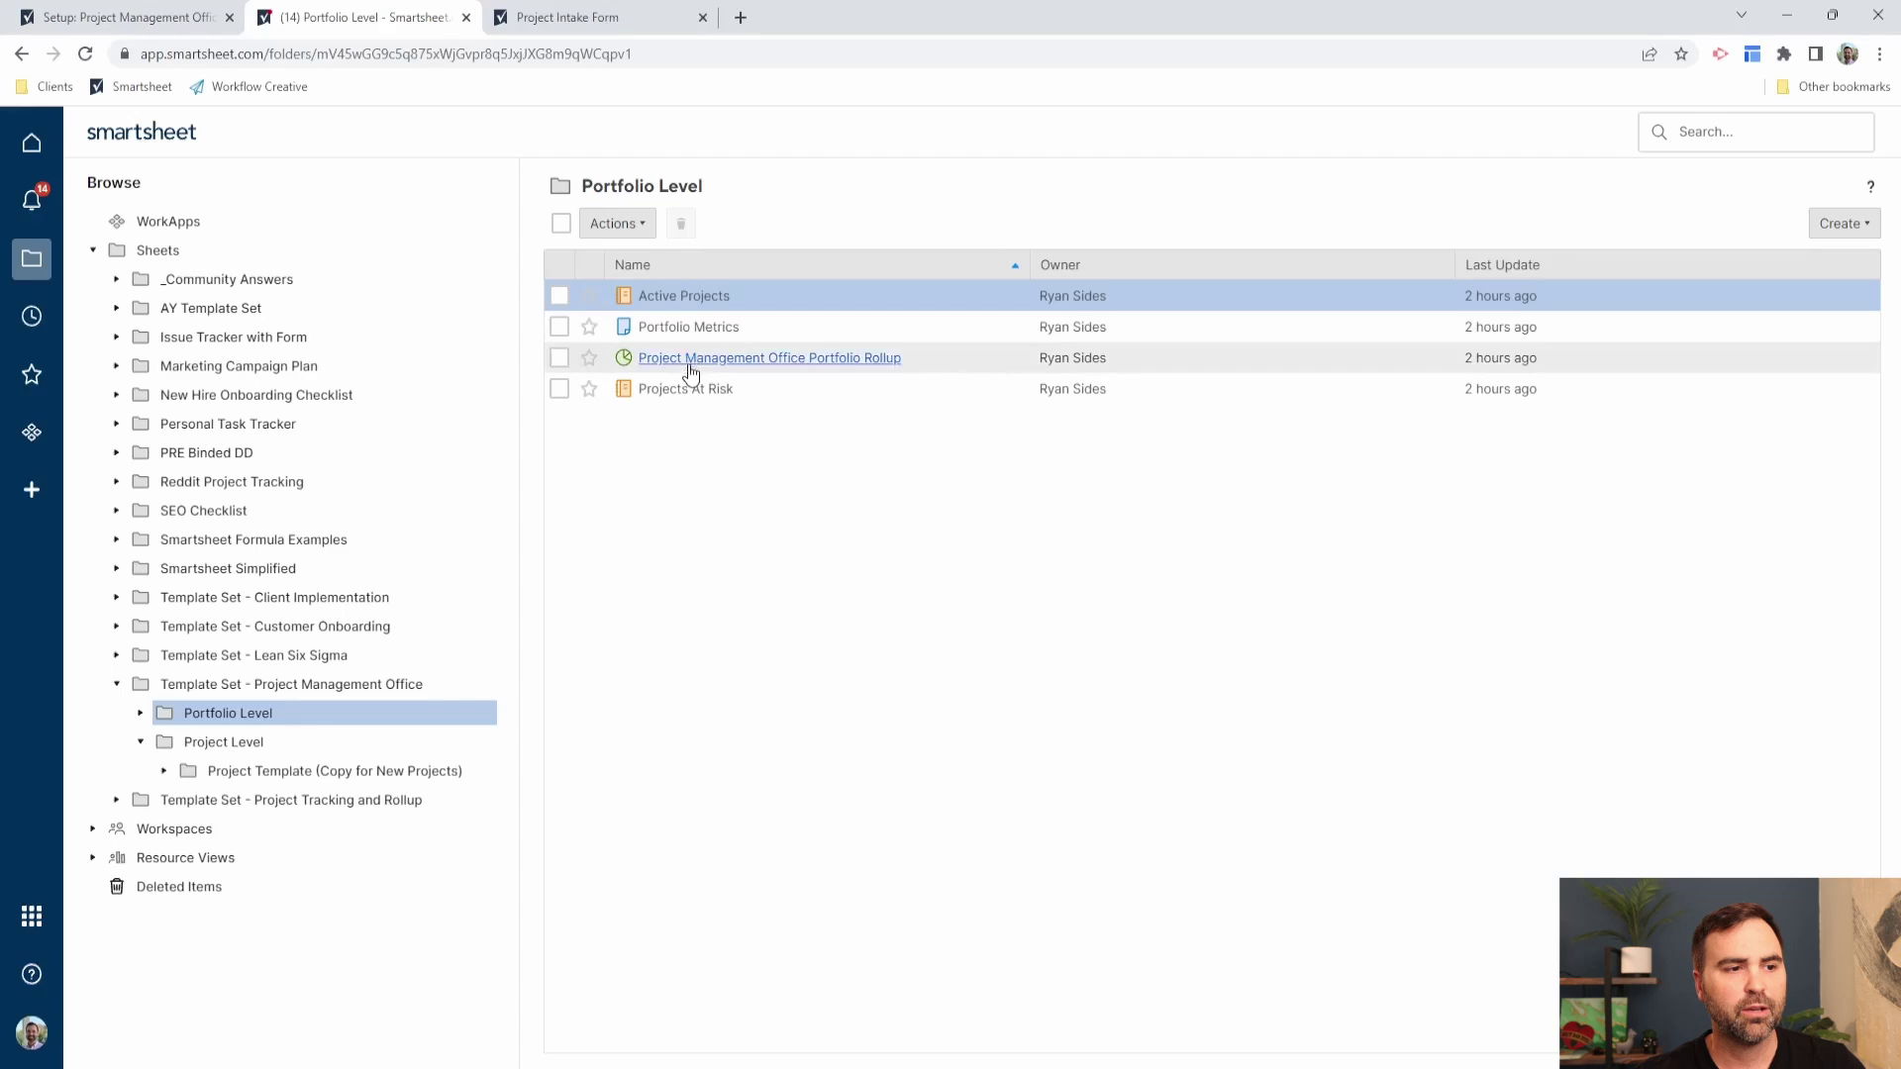
# Step: Open the Project Management Office Portfolio Rollup dashboard and scroll down to its Active Projects table
pyautogui.click(690, 362)
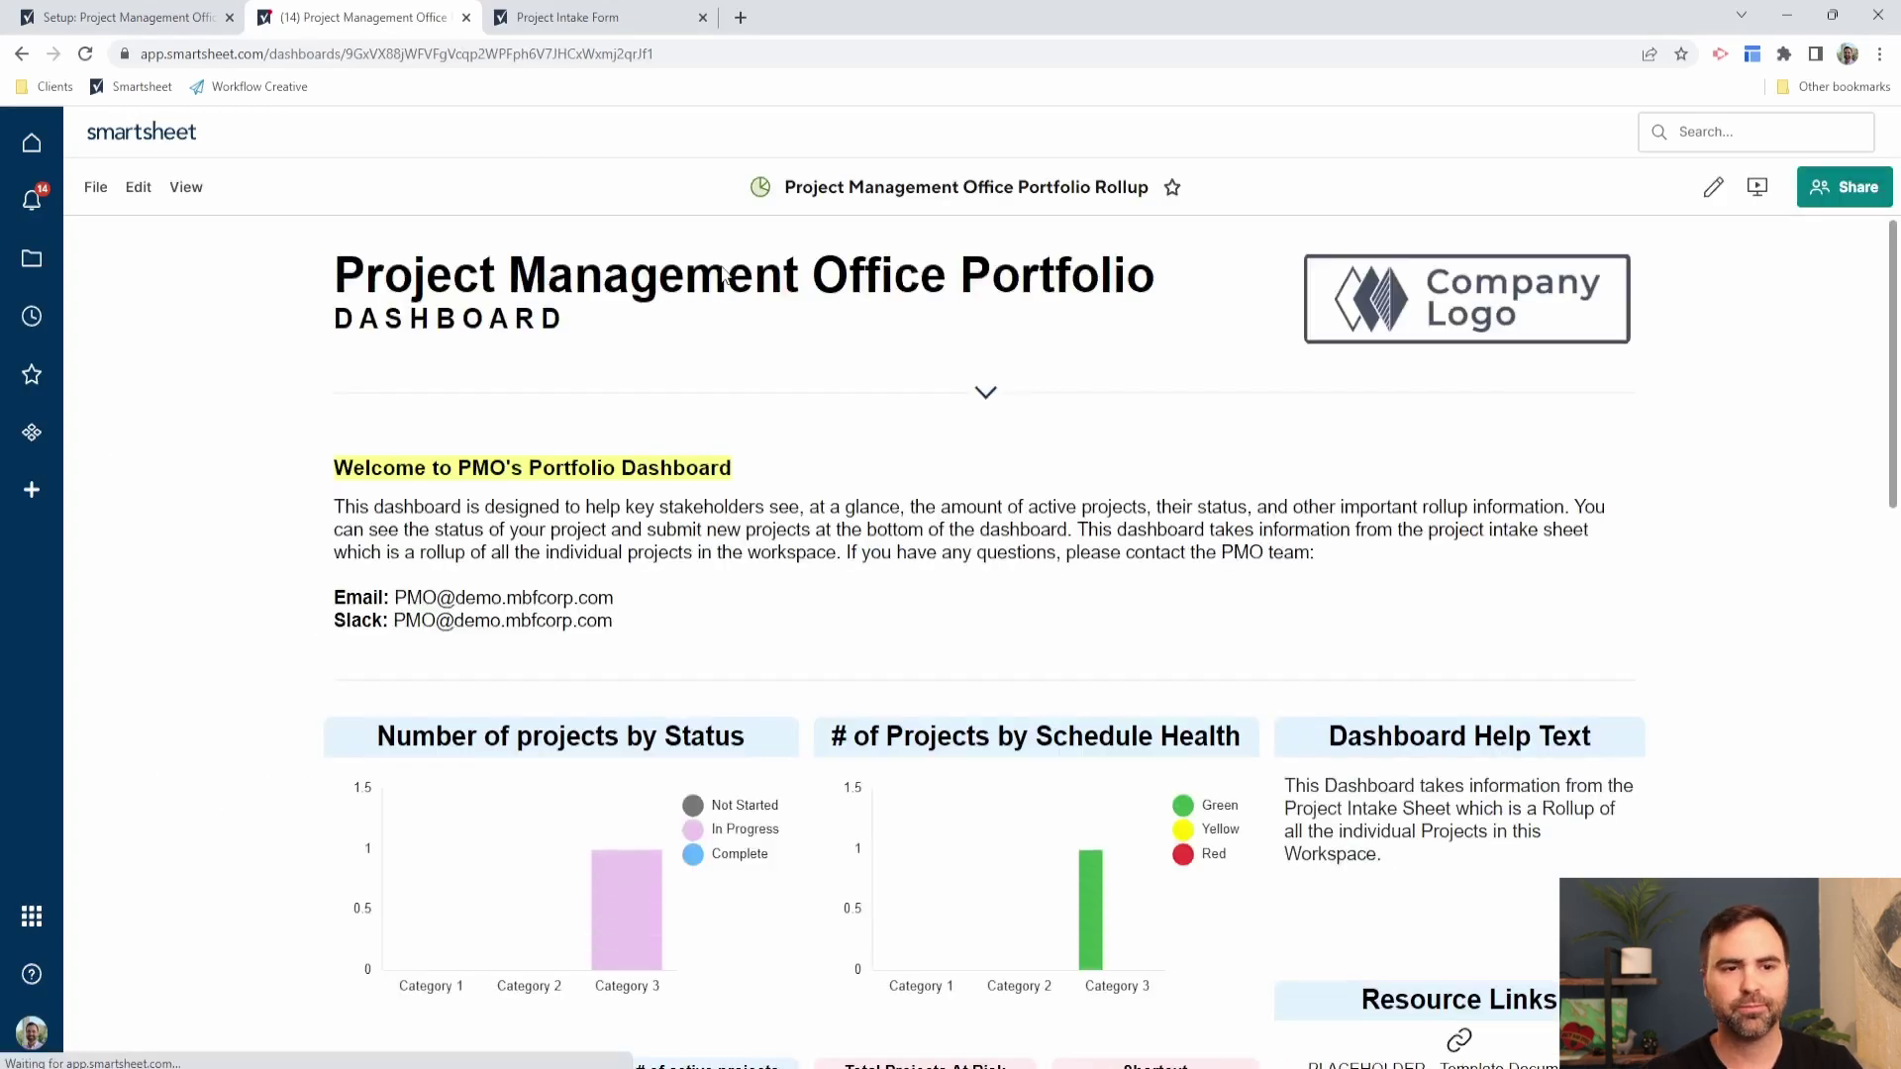
pyautogui.scroll(-4, 1716, 410)
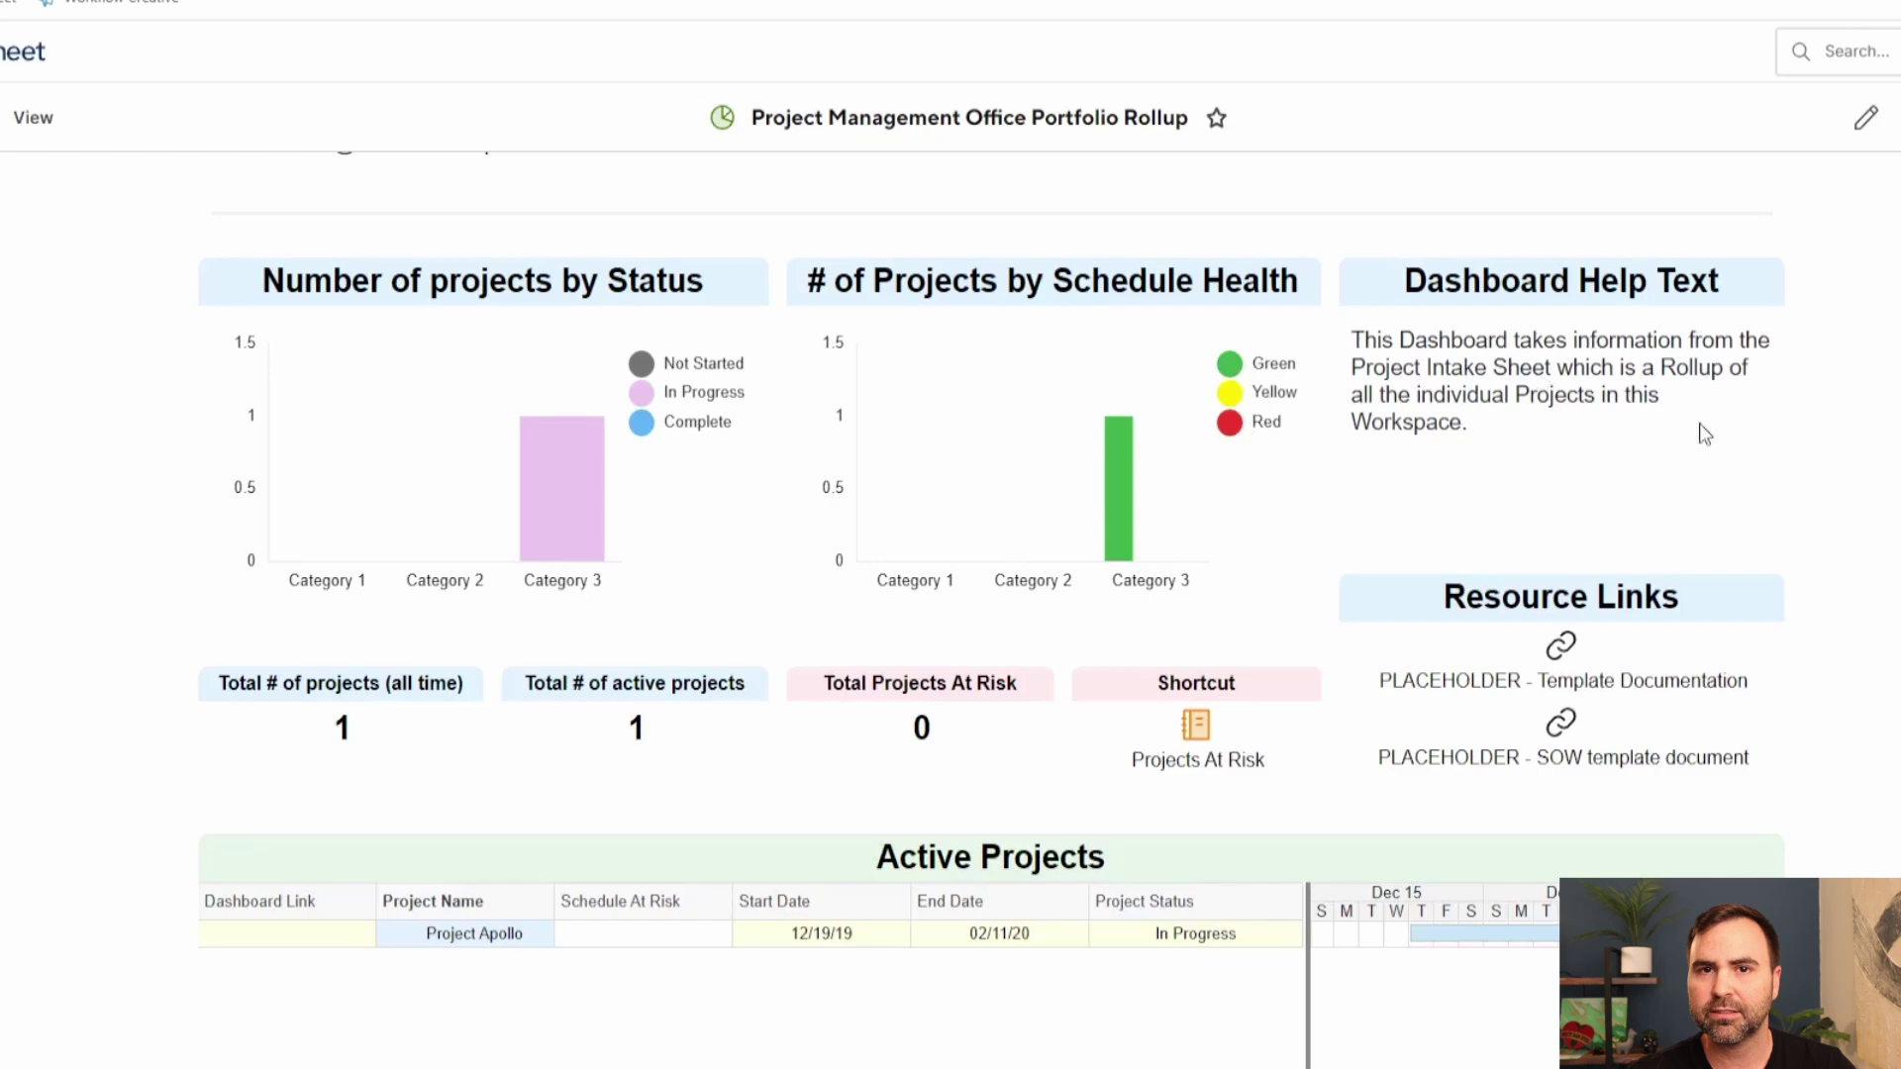
pyautogui.scroll(-3, 1816, 396)
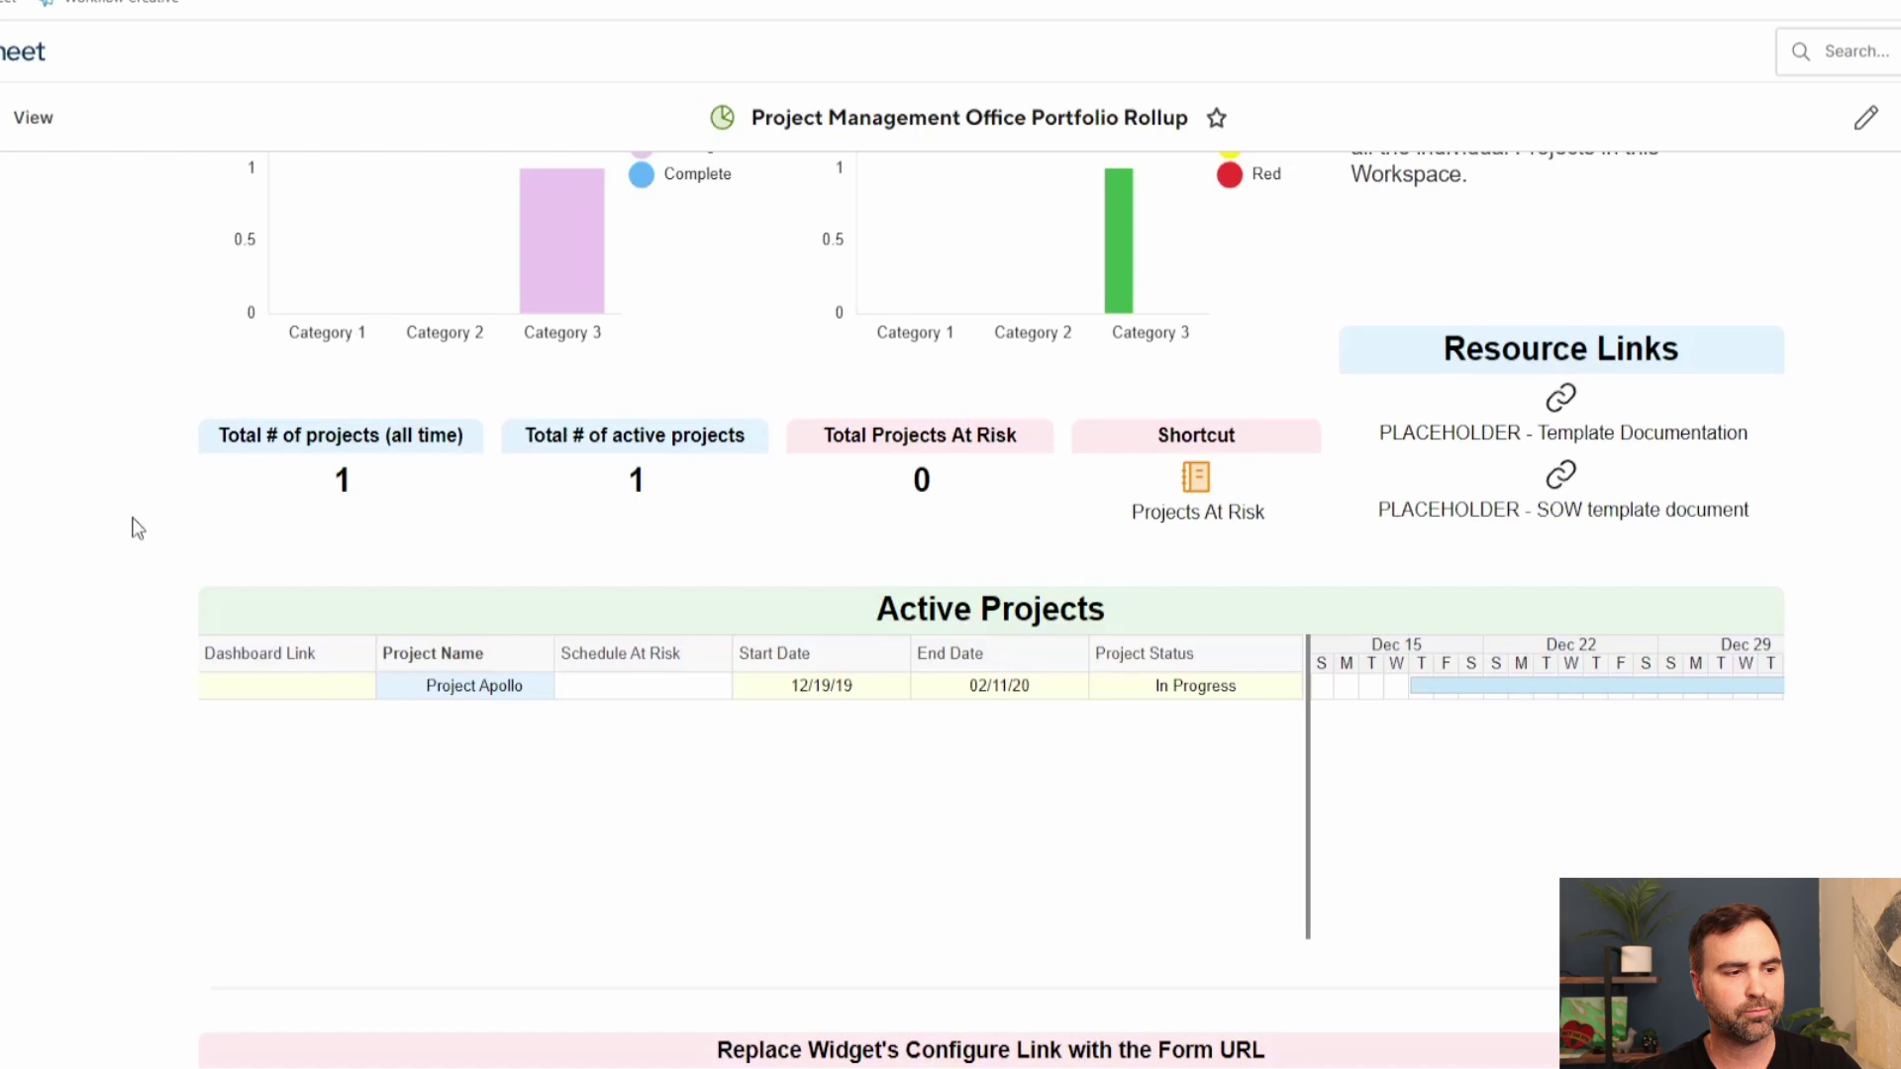
# Step: Scroll to the portfolio dashboard's form widget, then return to the Setup: Project Management Office diagram
pyautogui.scroll(-3, 134, 523)
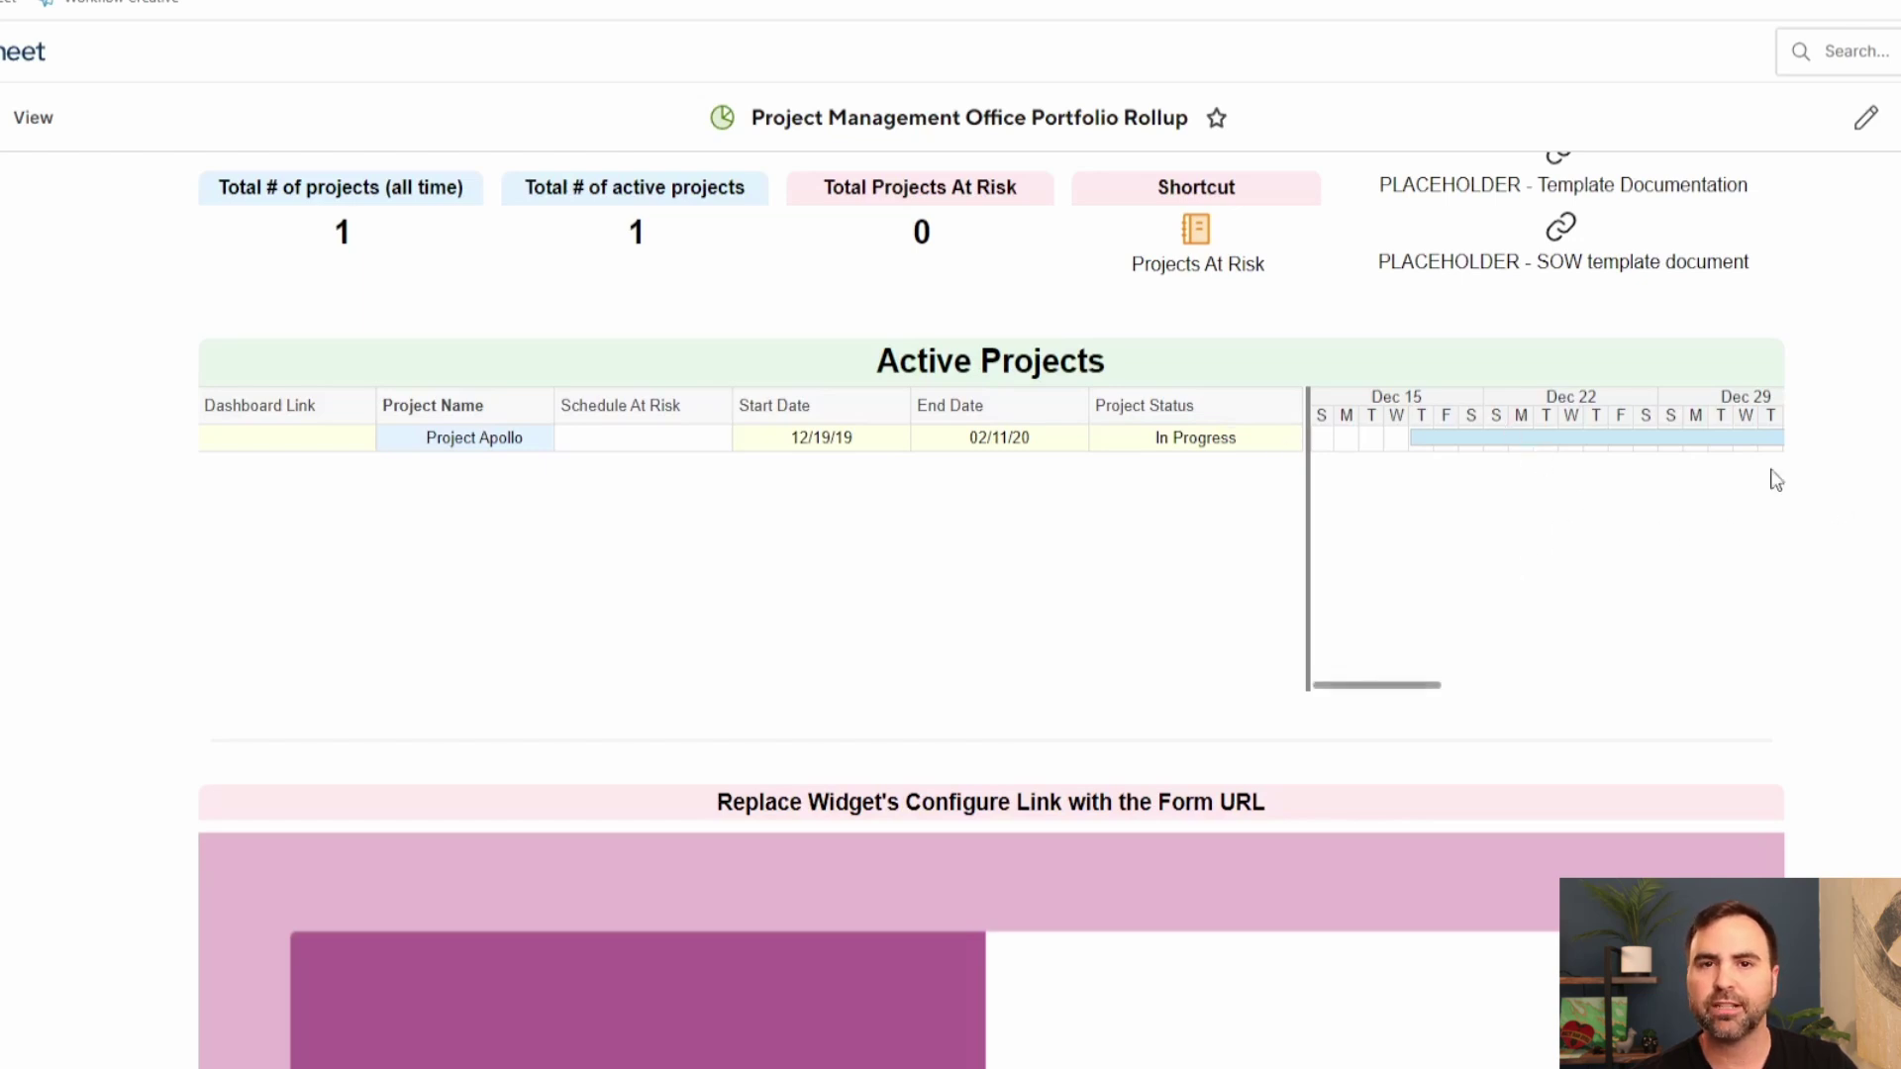
pyautogui.scroll(-1, 1892, 496)
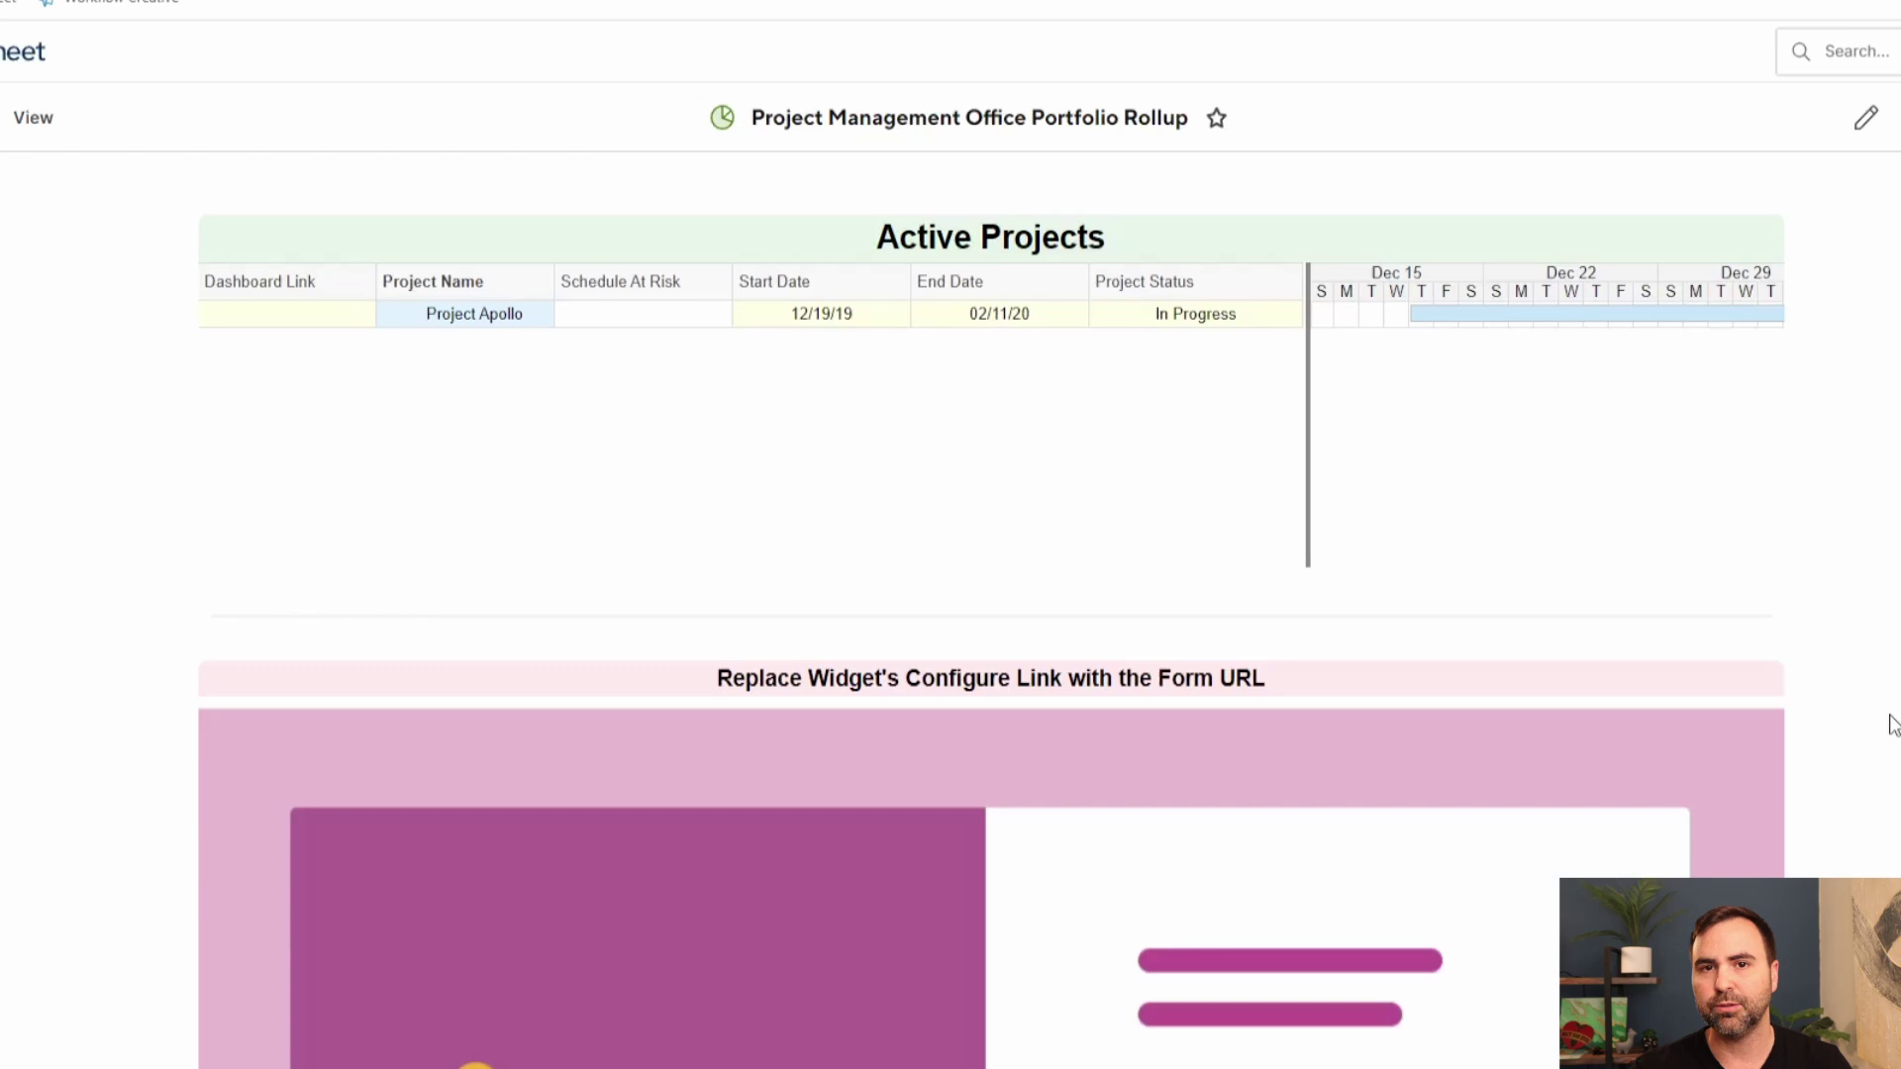
pyautogui.scroll(3, 1891, 725)
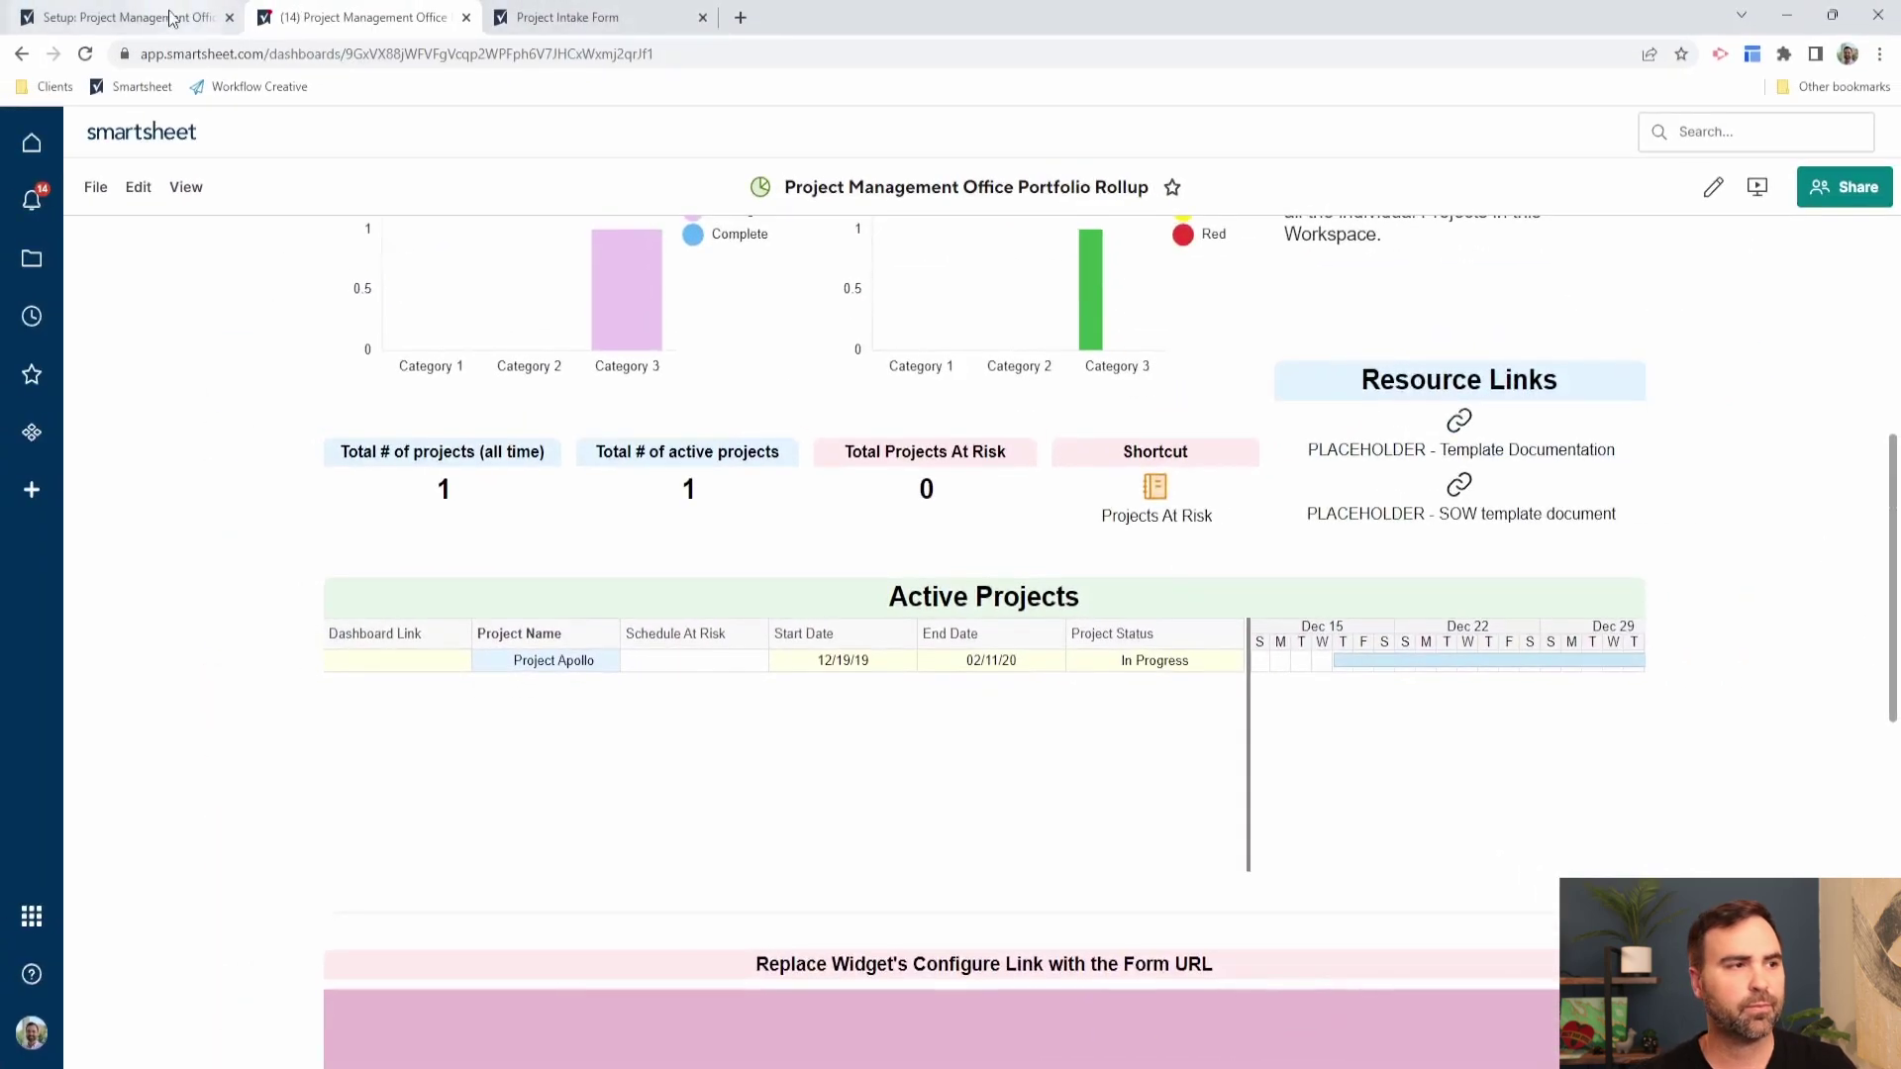
pyautogui.click(170, 17)
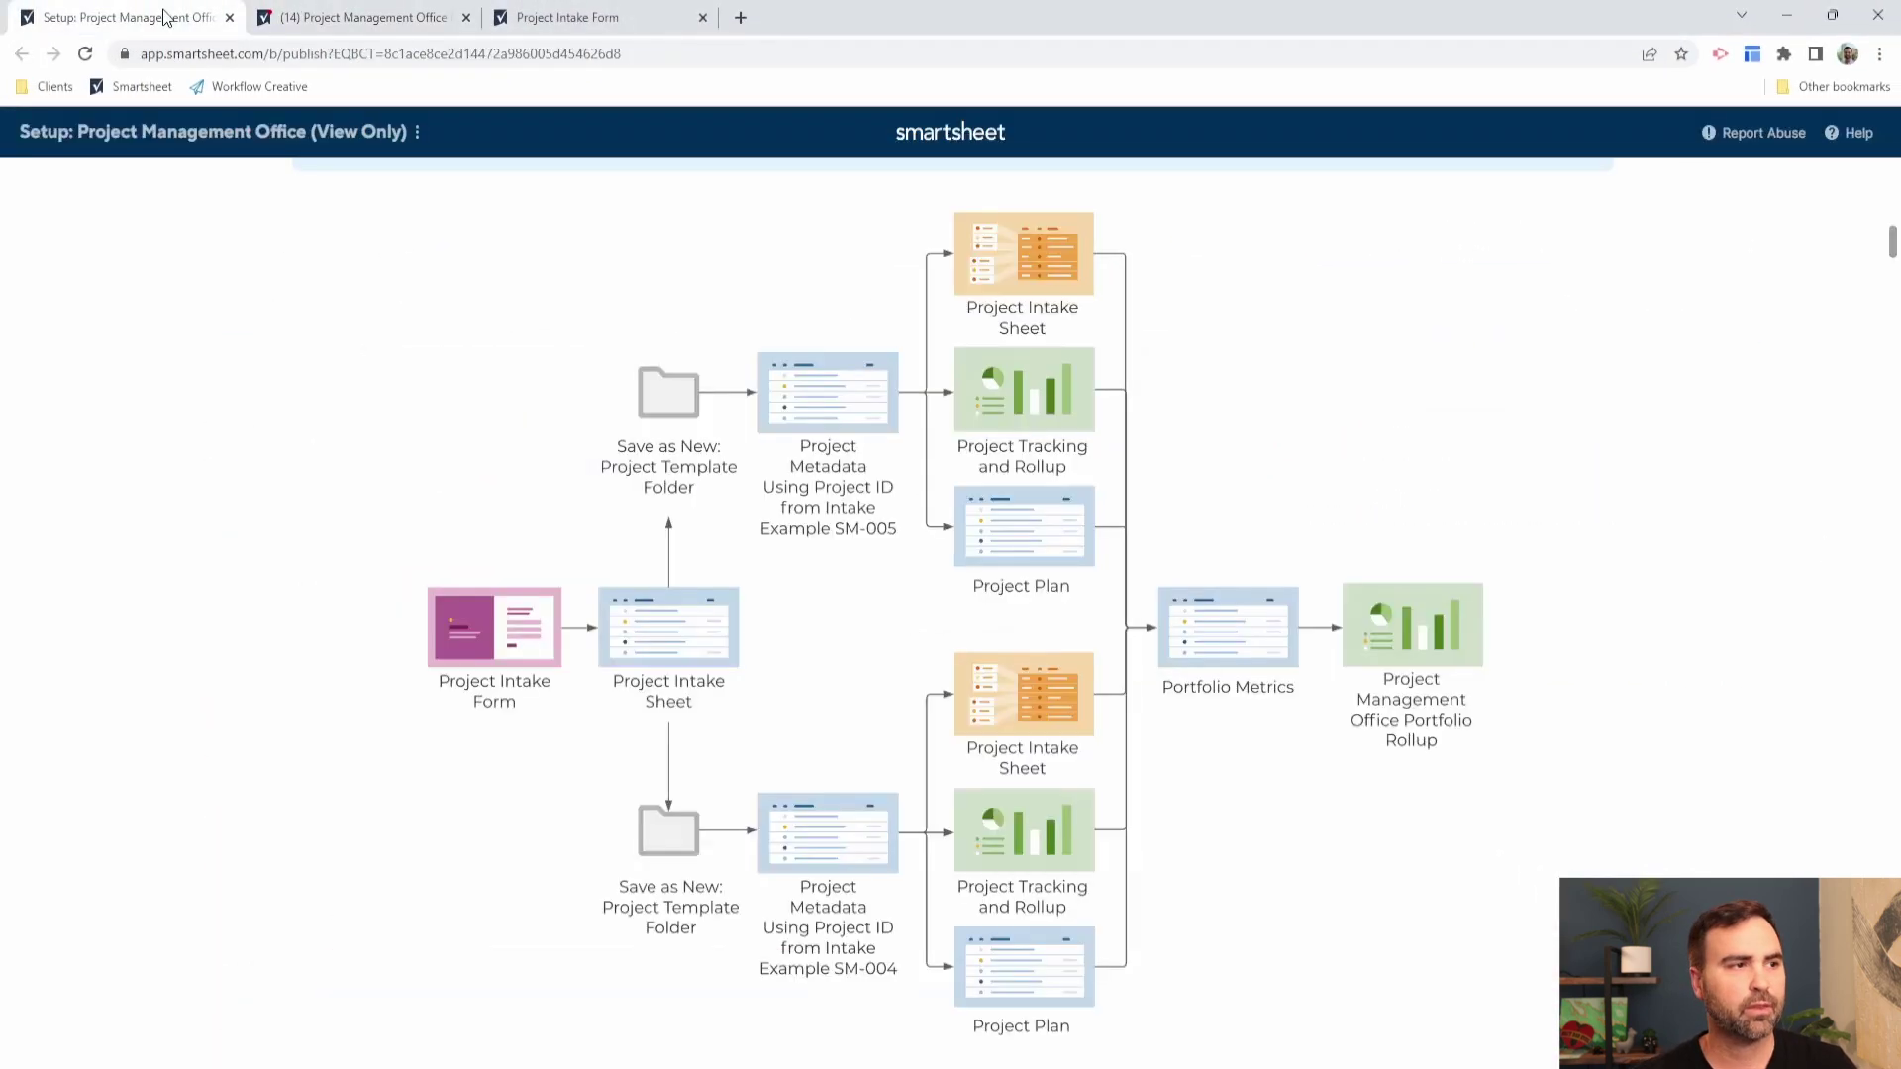